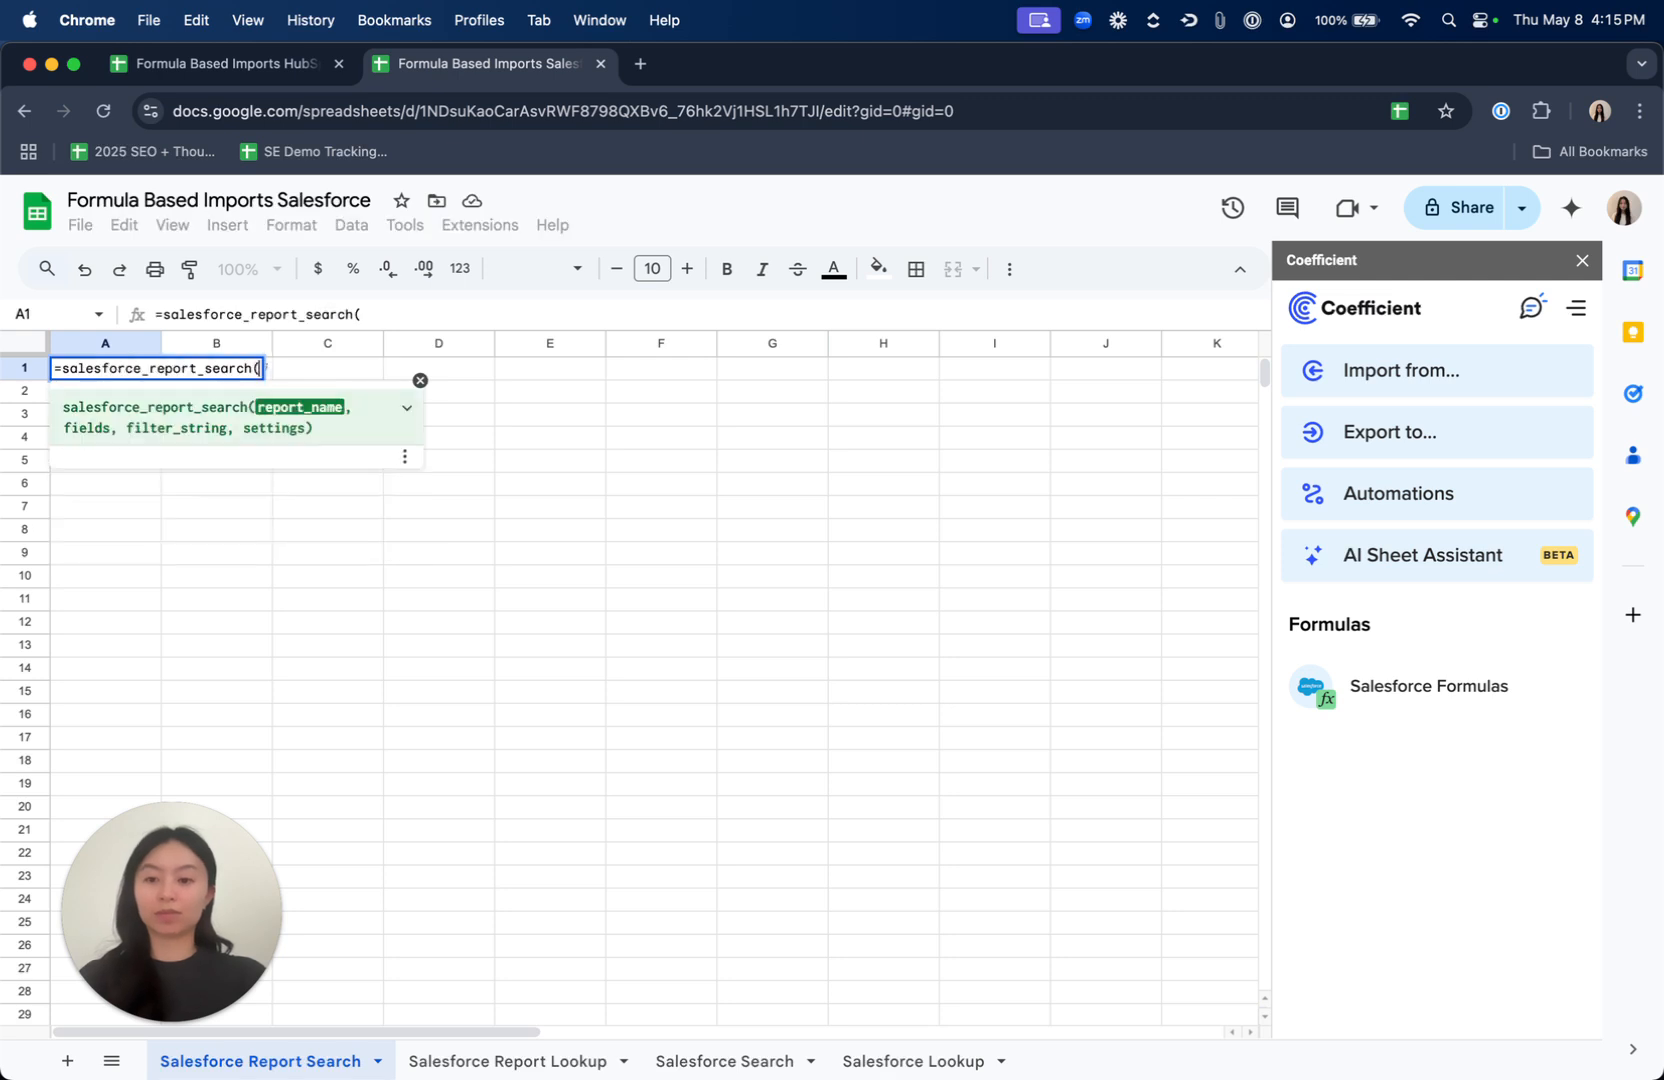
- Complete the salesforce_report_search formula in A1 with the report name "Default Opps Report" and run it
text(Defau)
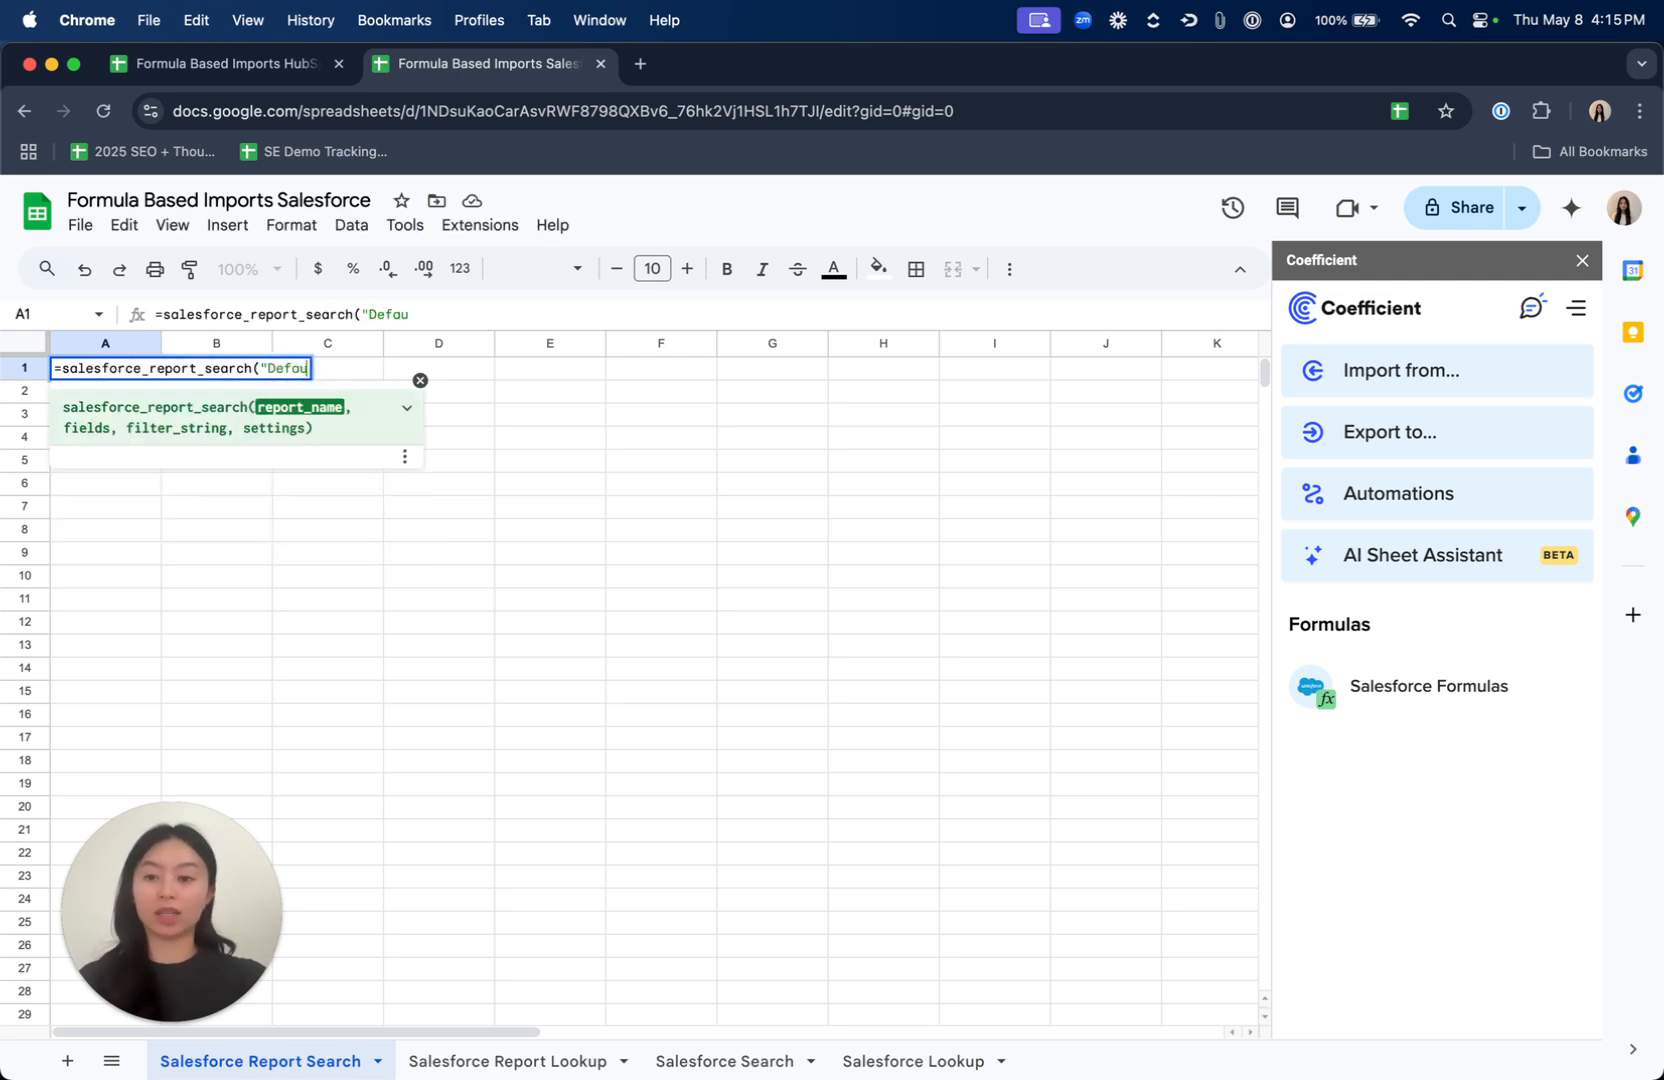
text(lt Opps Report"))
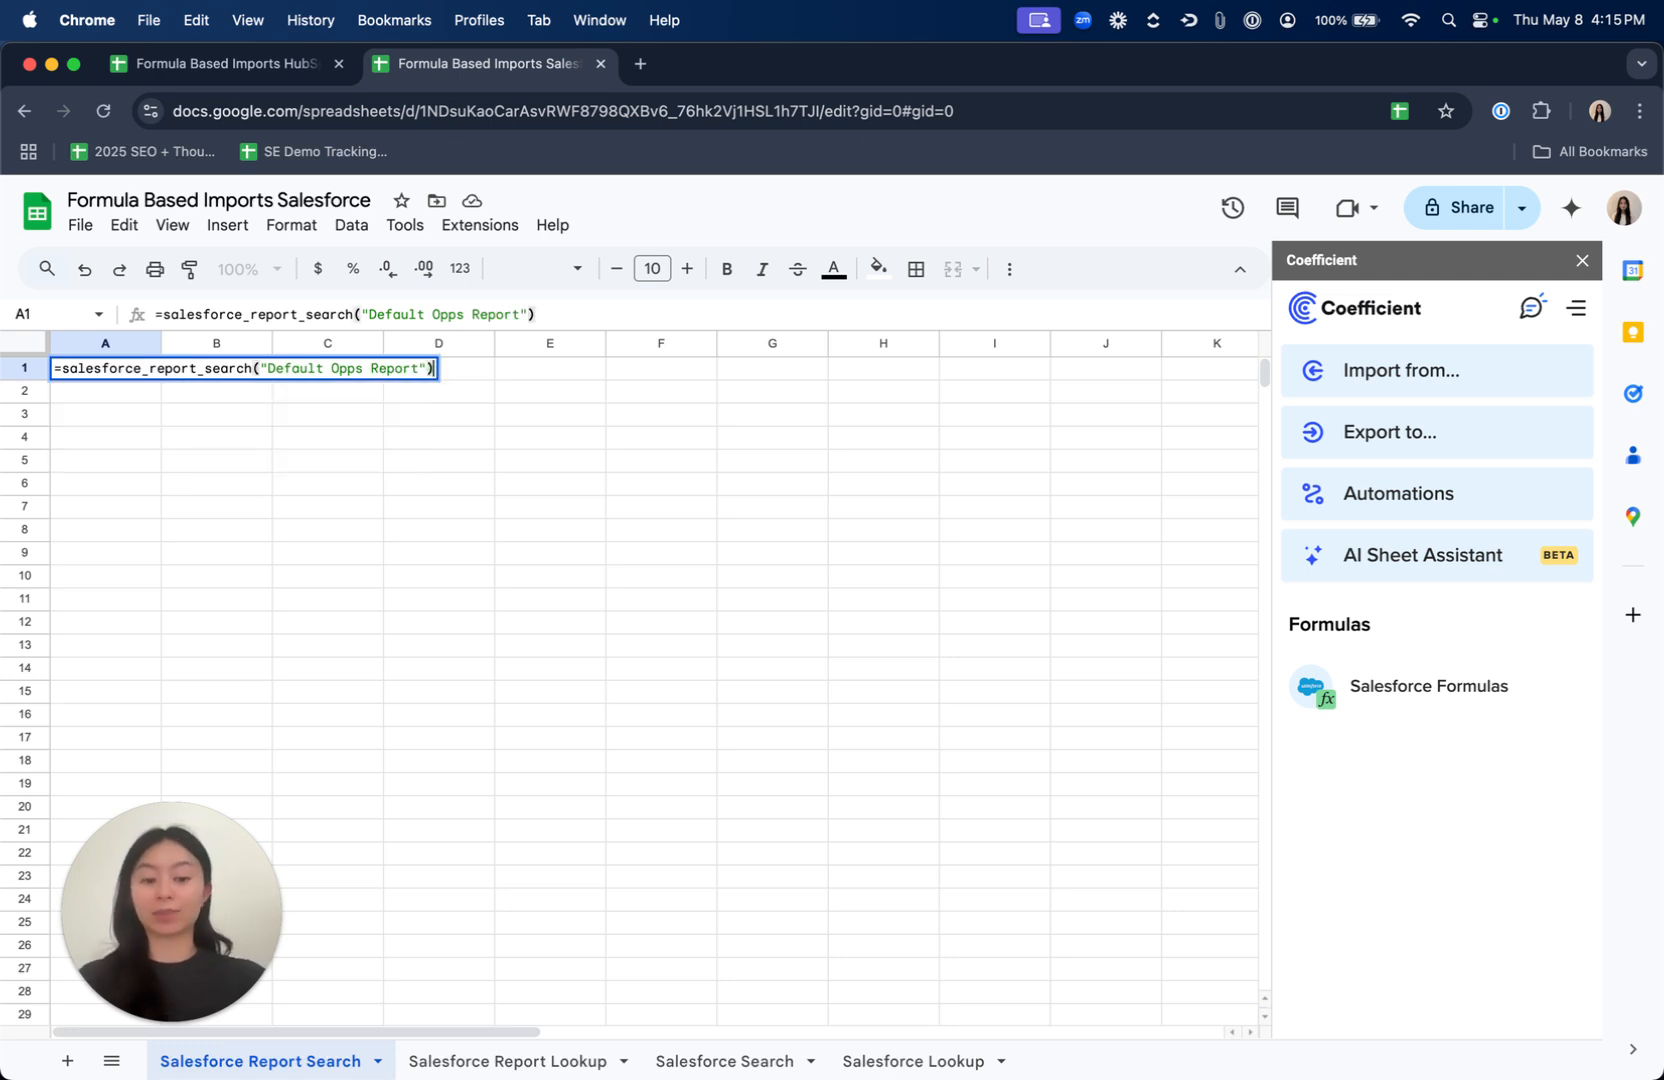
key(Return)
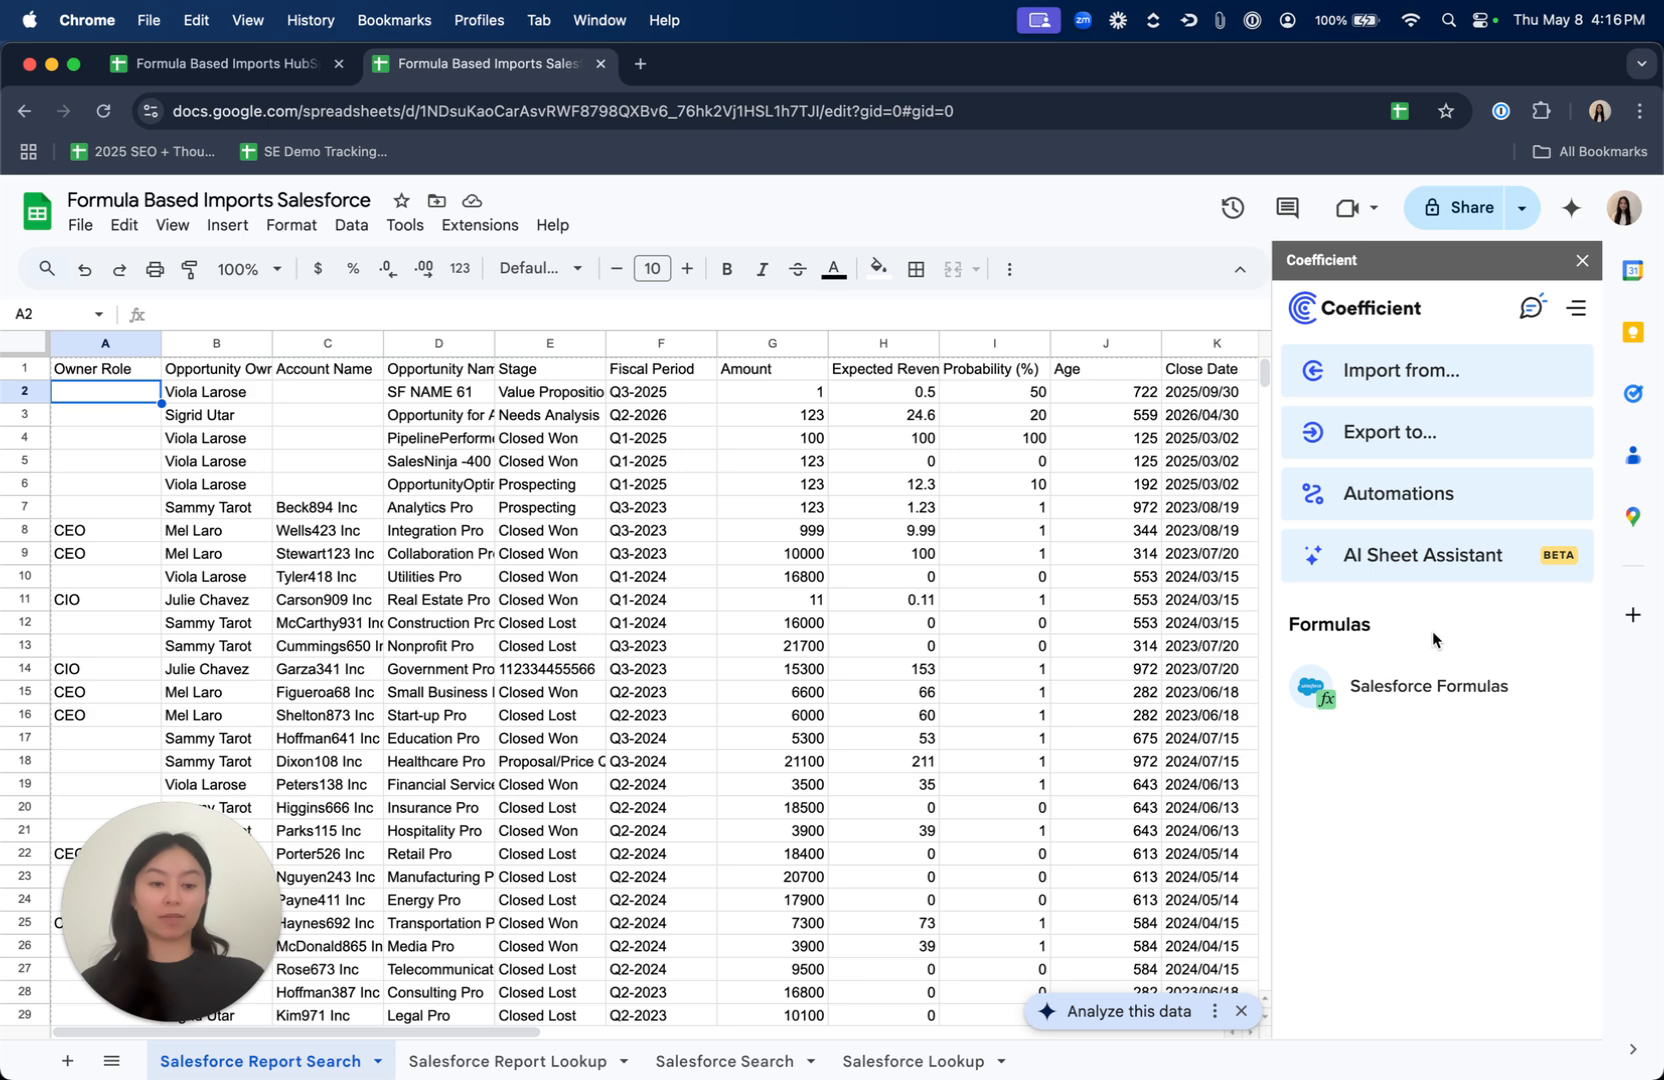
- Review the refresh options available for the Salesforce formulas in the Coefficient add-on
click(1450, 706)
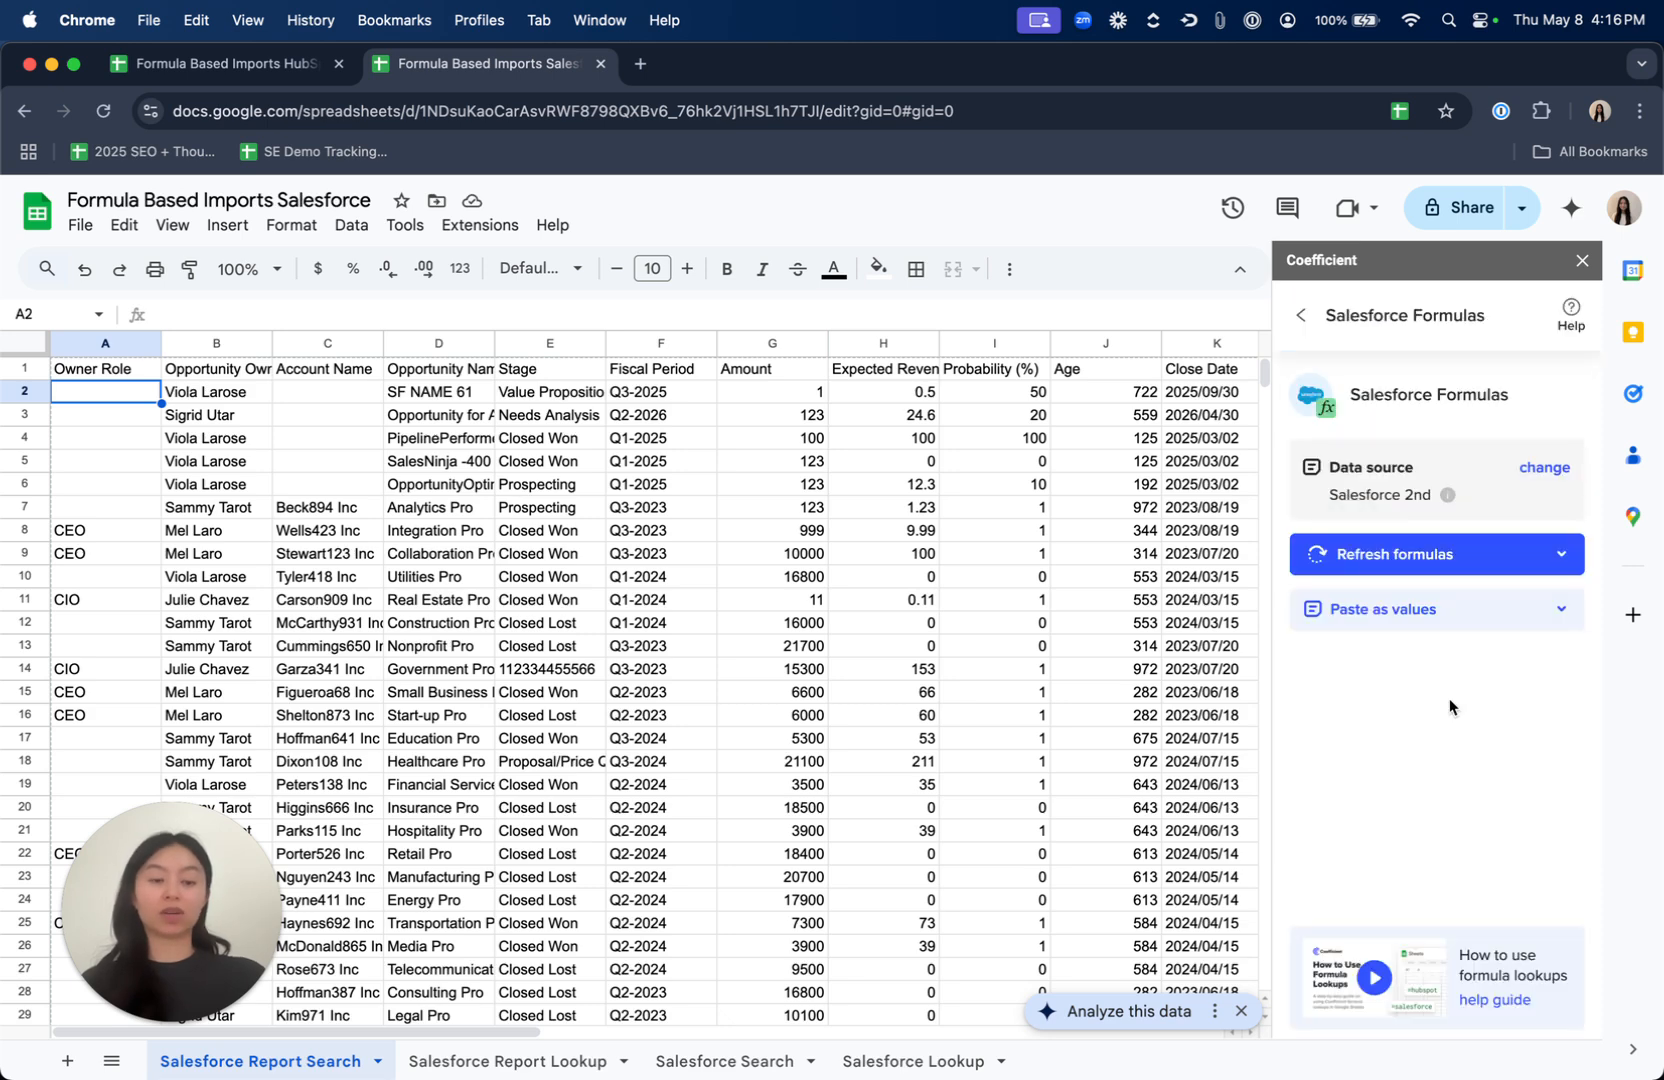
click(1532, 561)
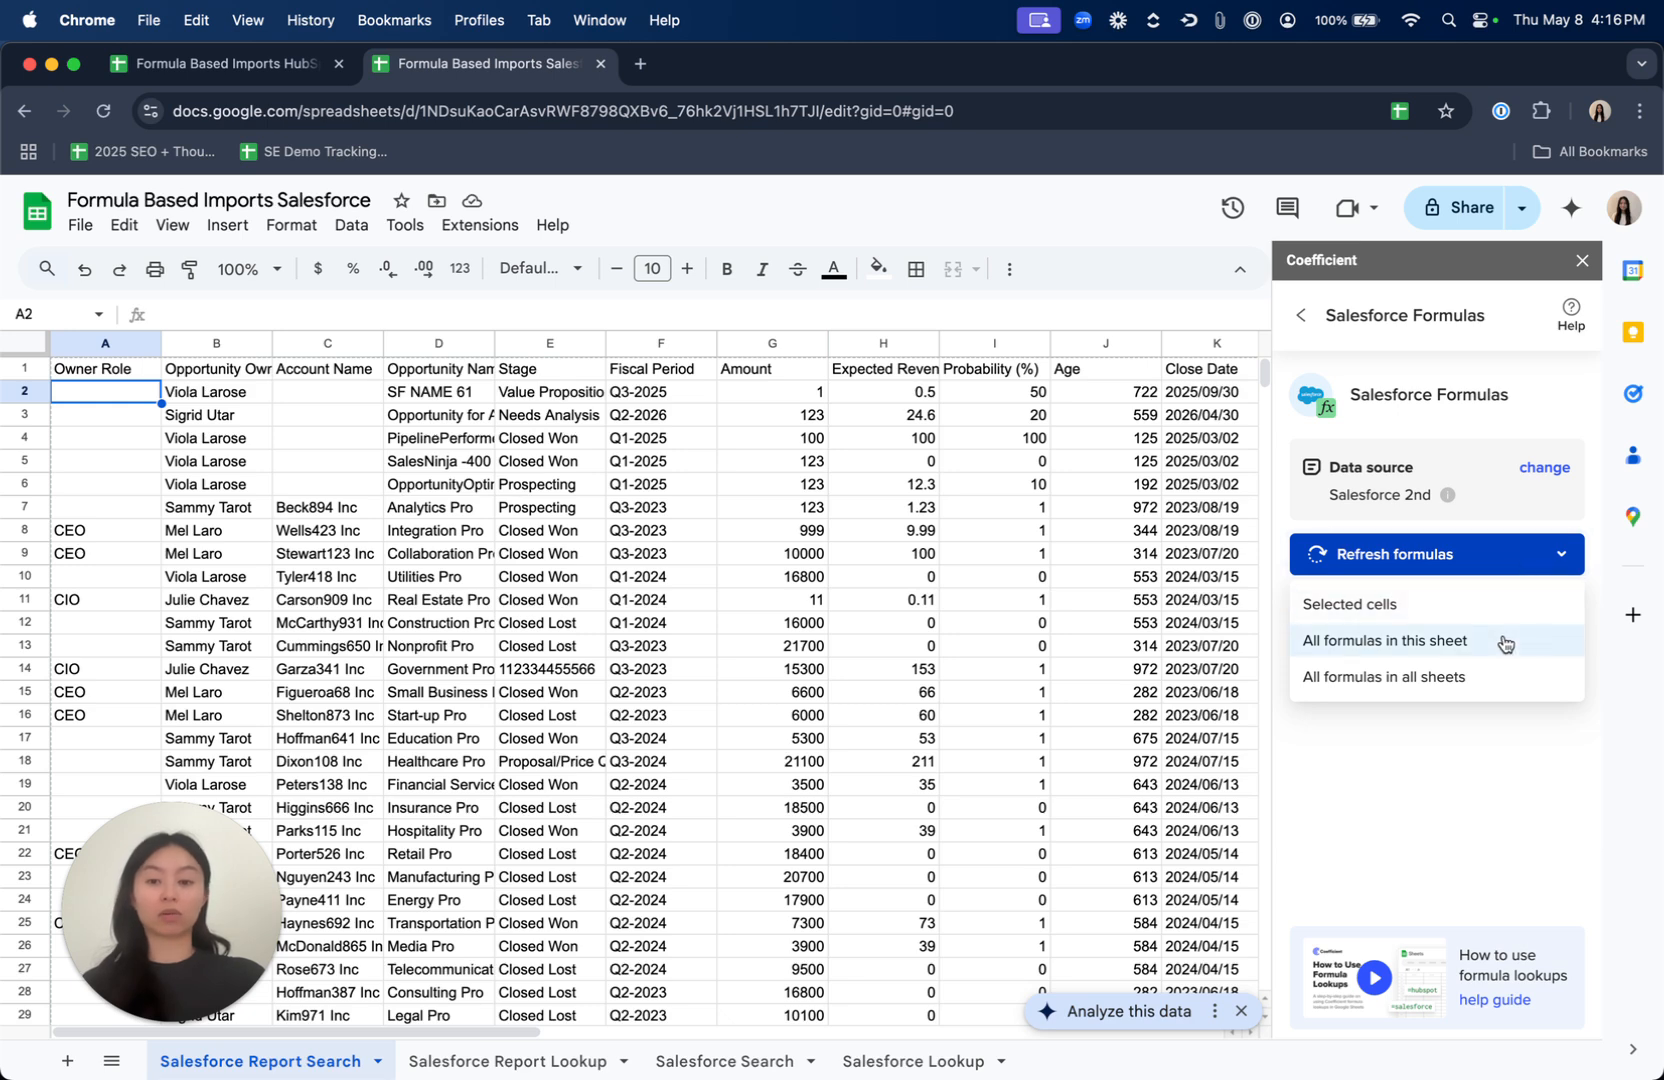
click(1466, 783)
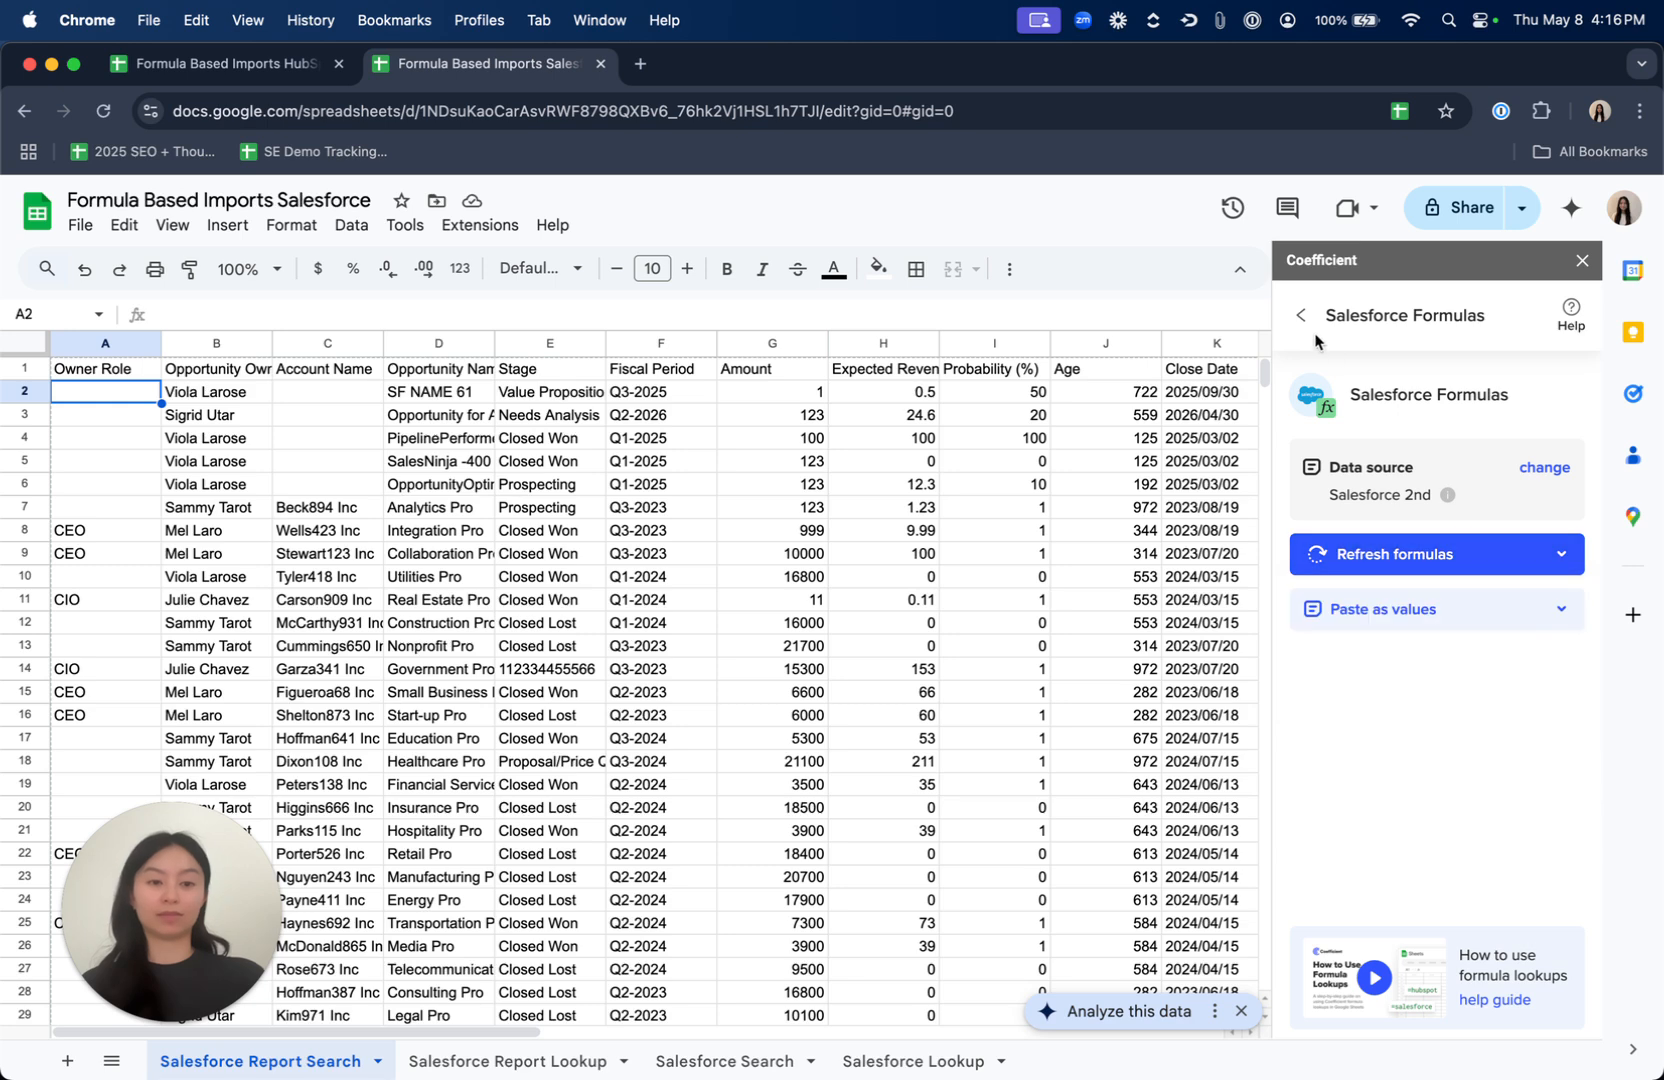
click(1302, 316)
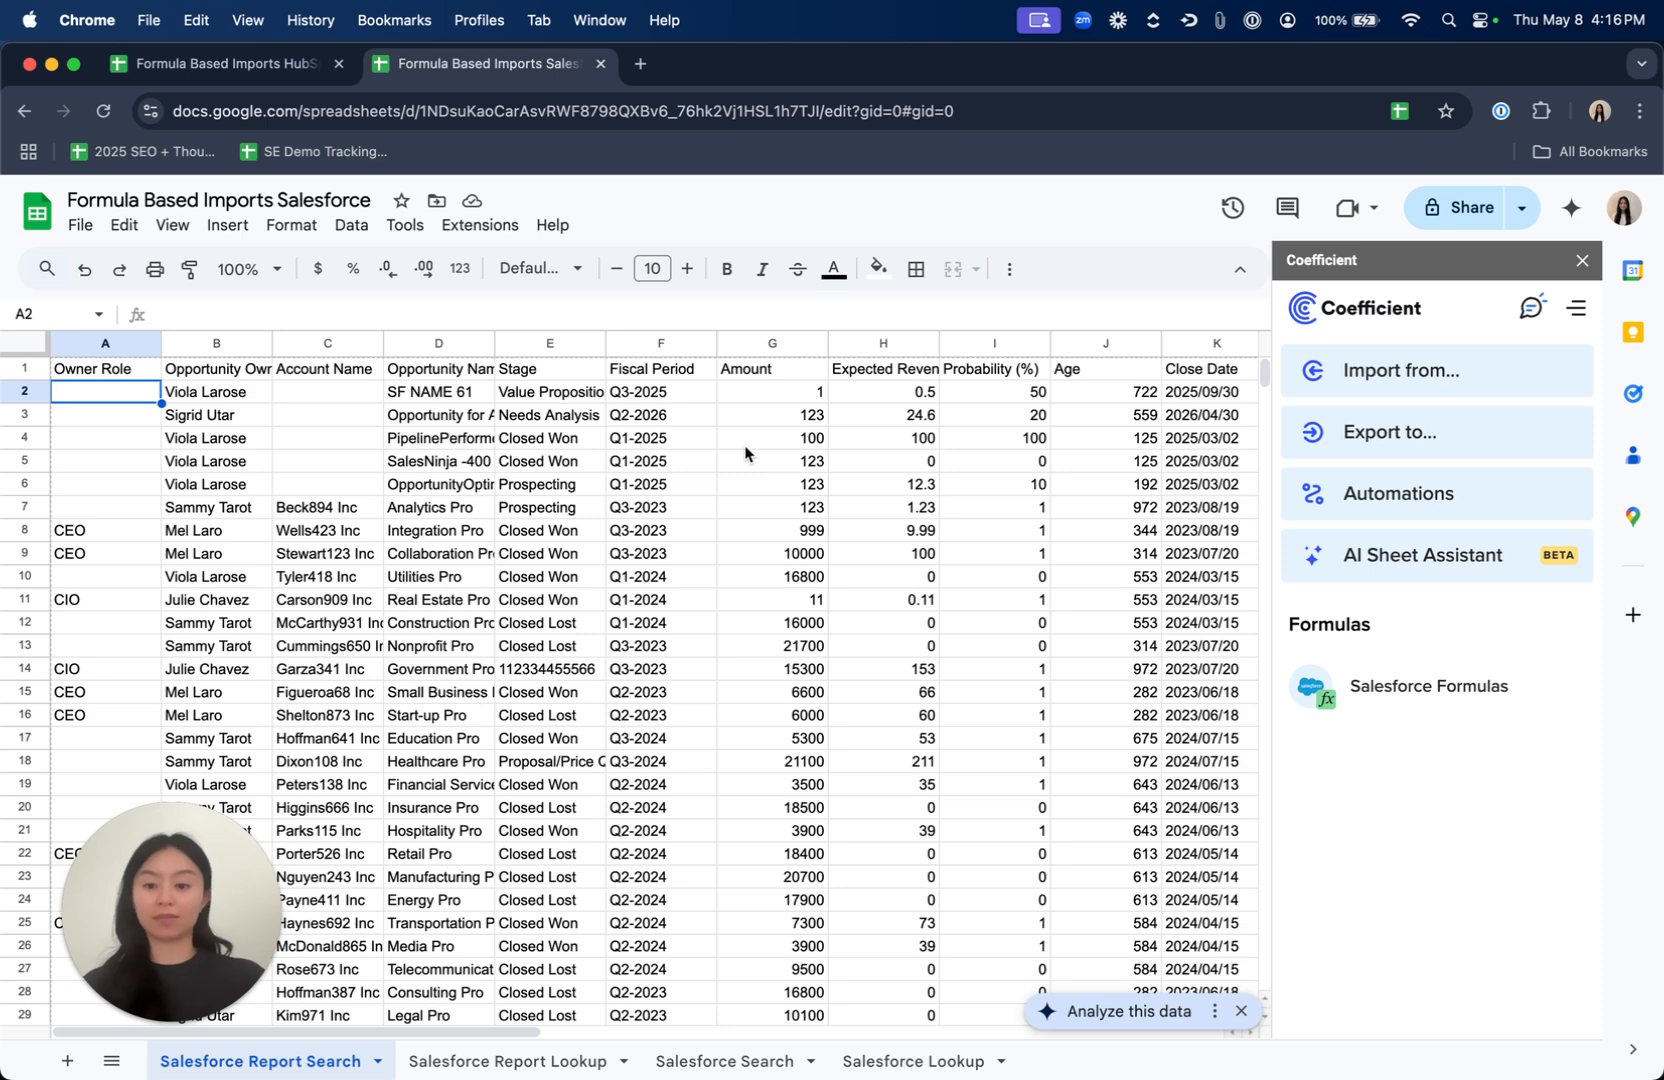
- On the Salesforce Report Lookup sheet, start a salesforce_report_lookup formula in B2 with the report name "Default Opps Report"
click(520, 1058)
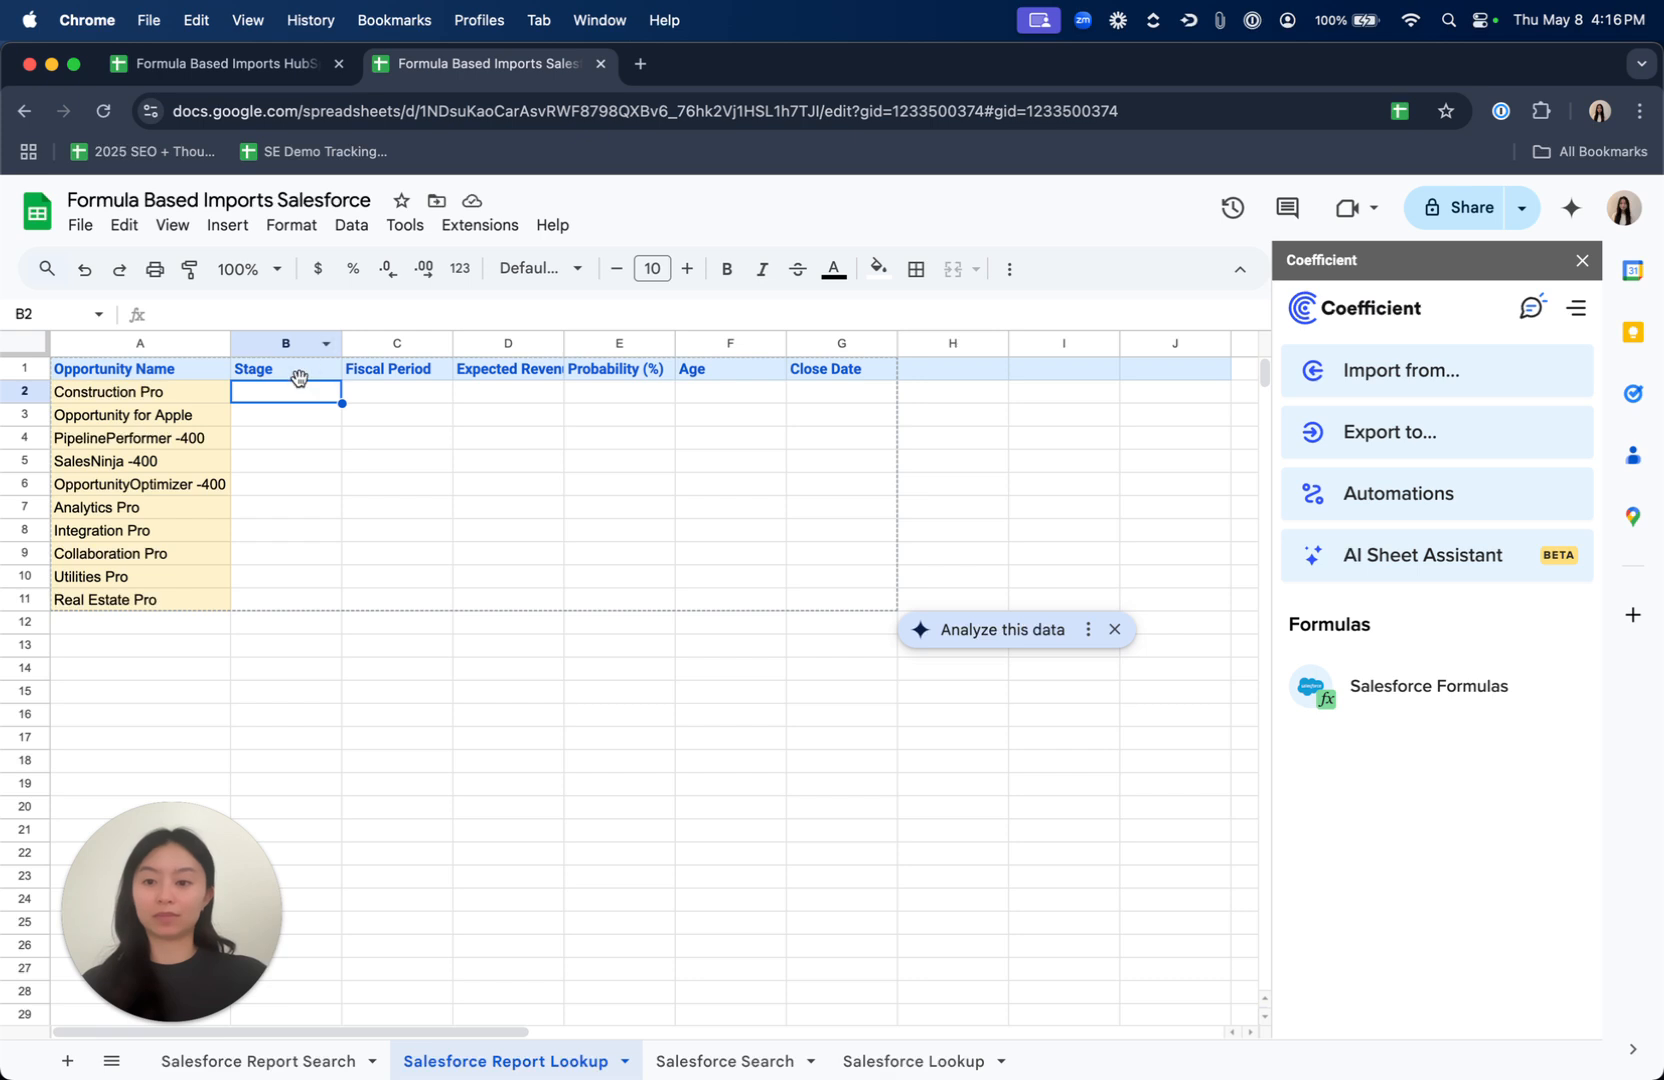
text(=sales)
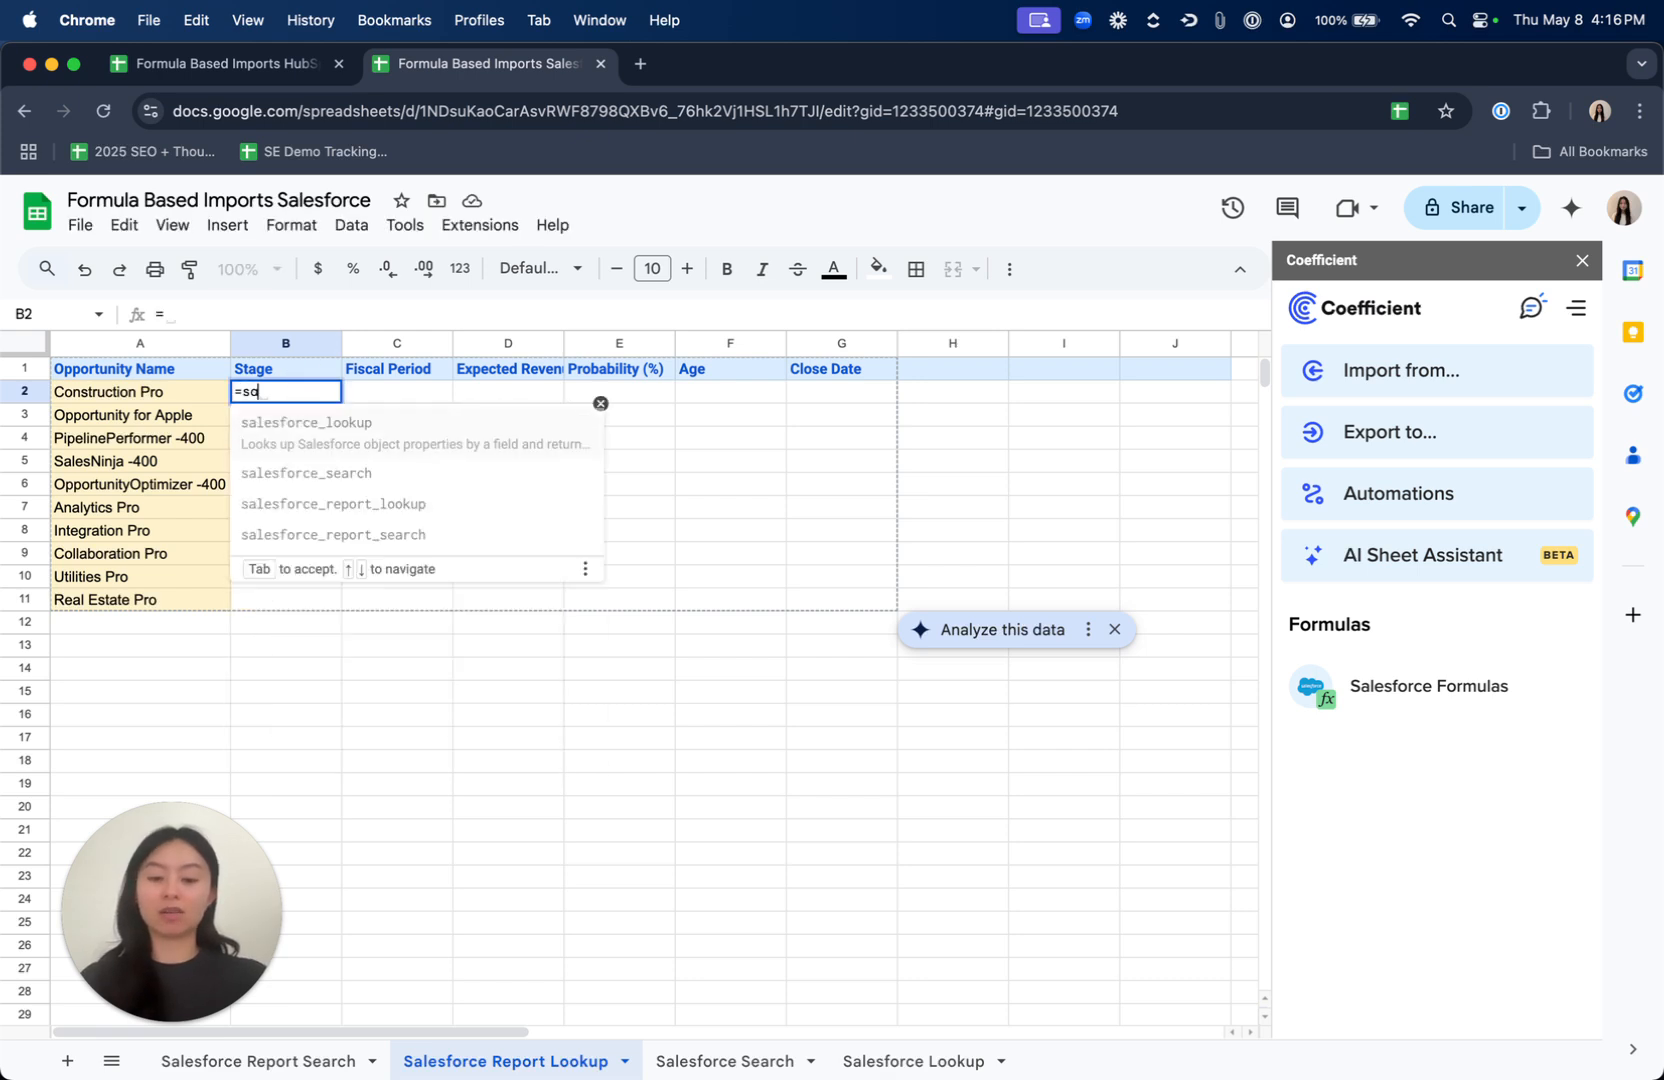
key(Down)
key(Down)
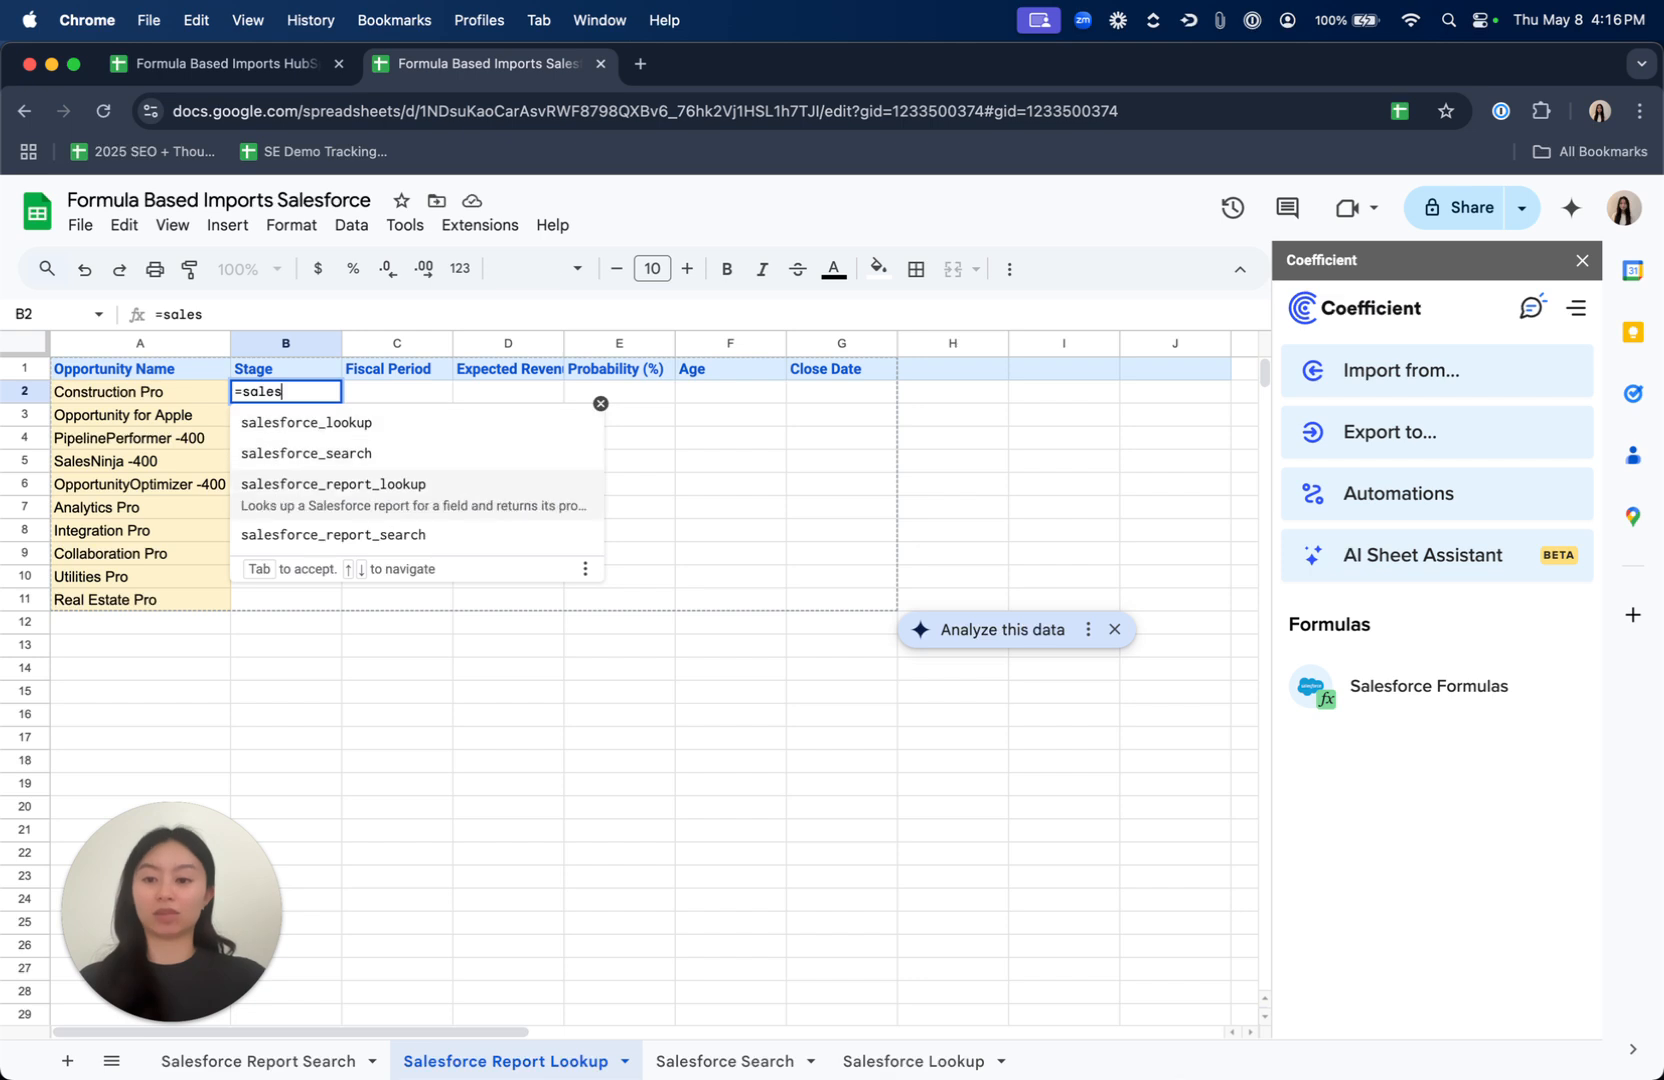
key(Tab)
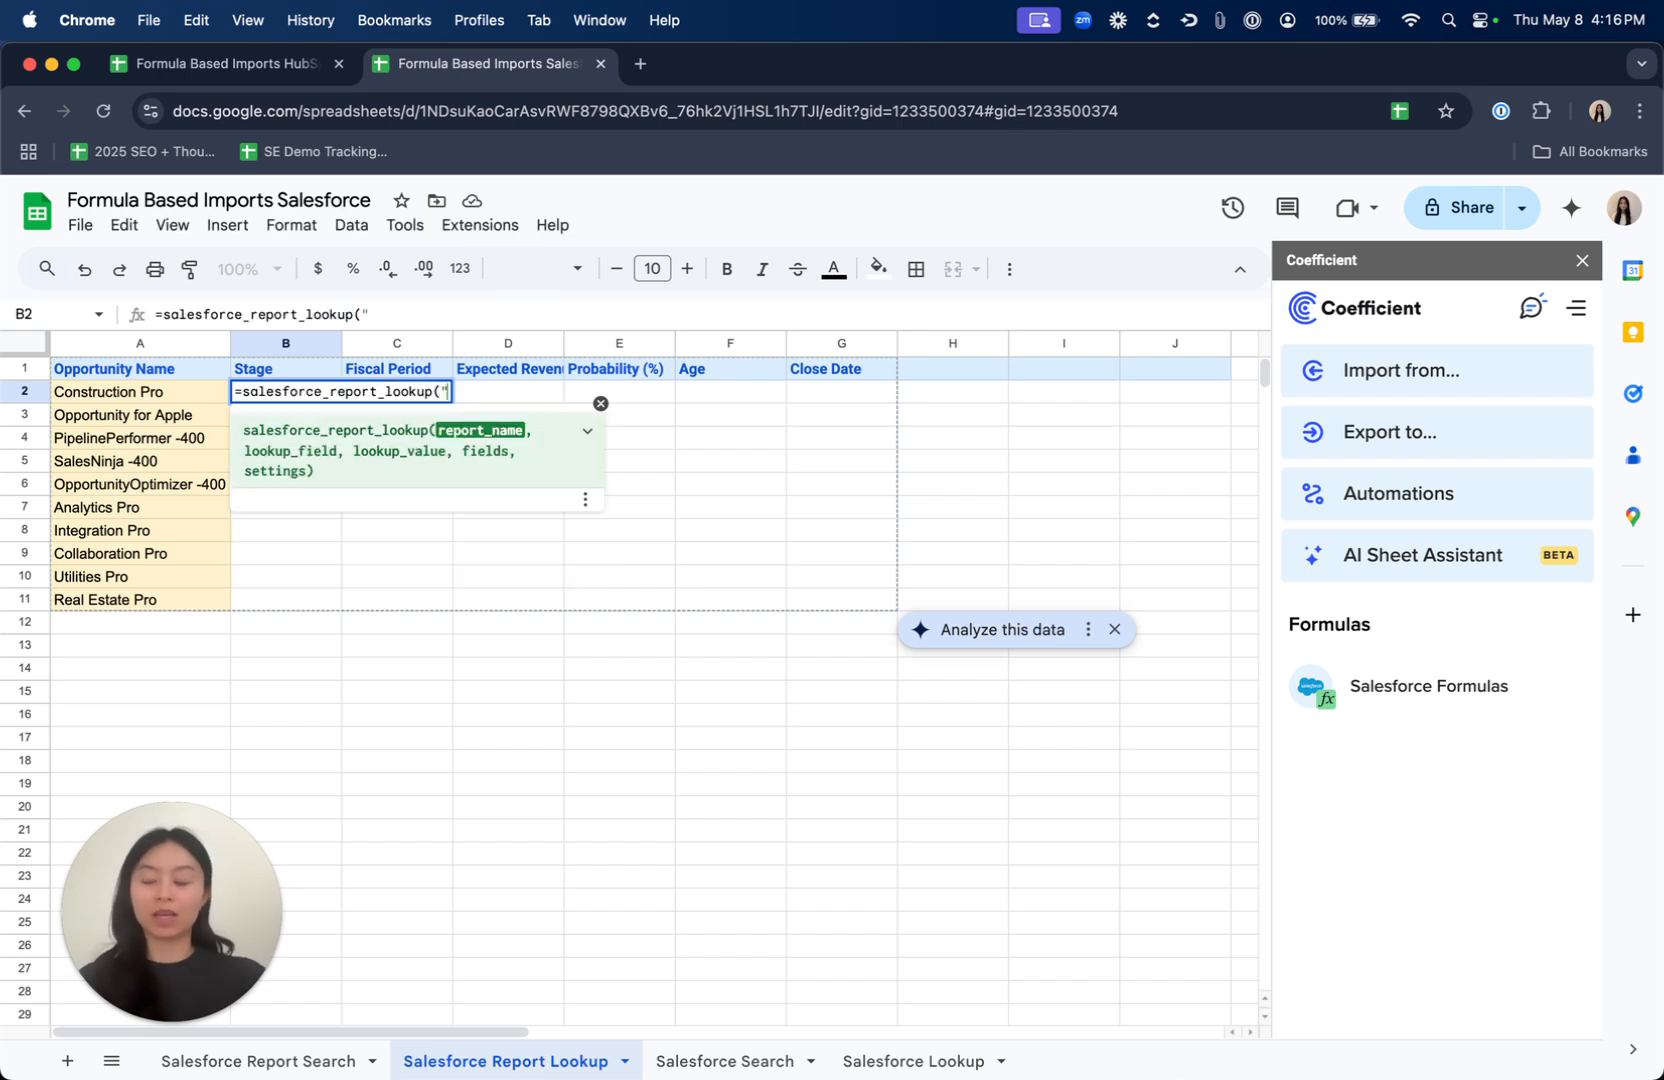
text("Default O)
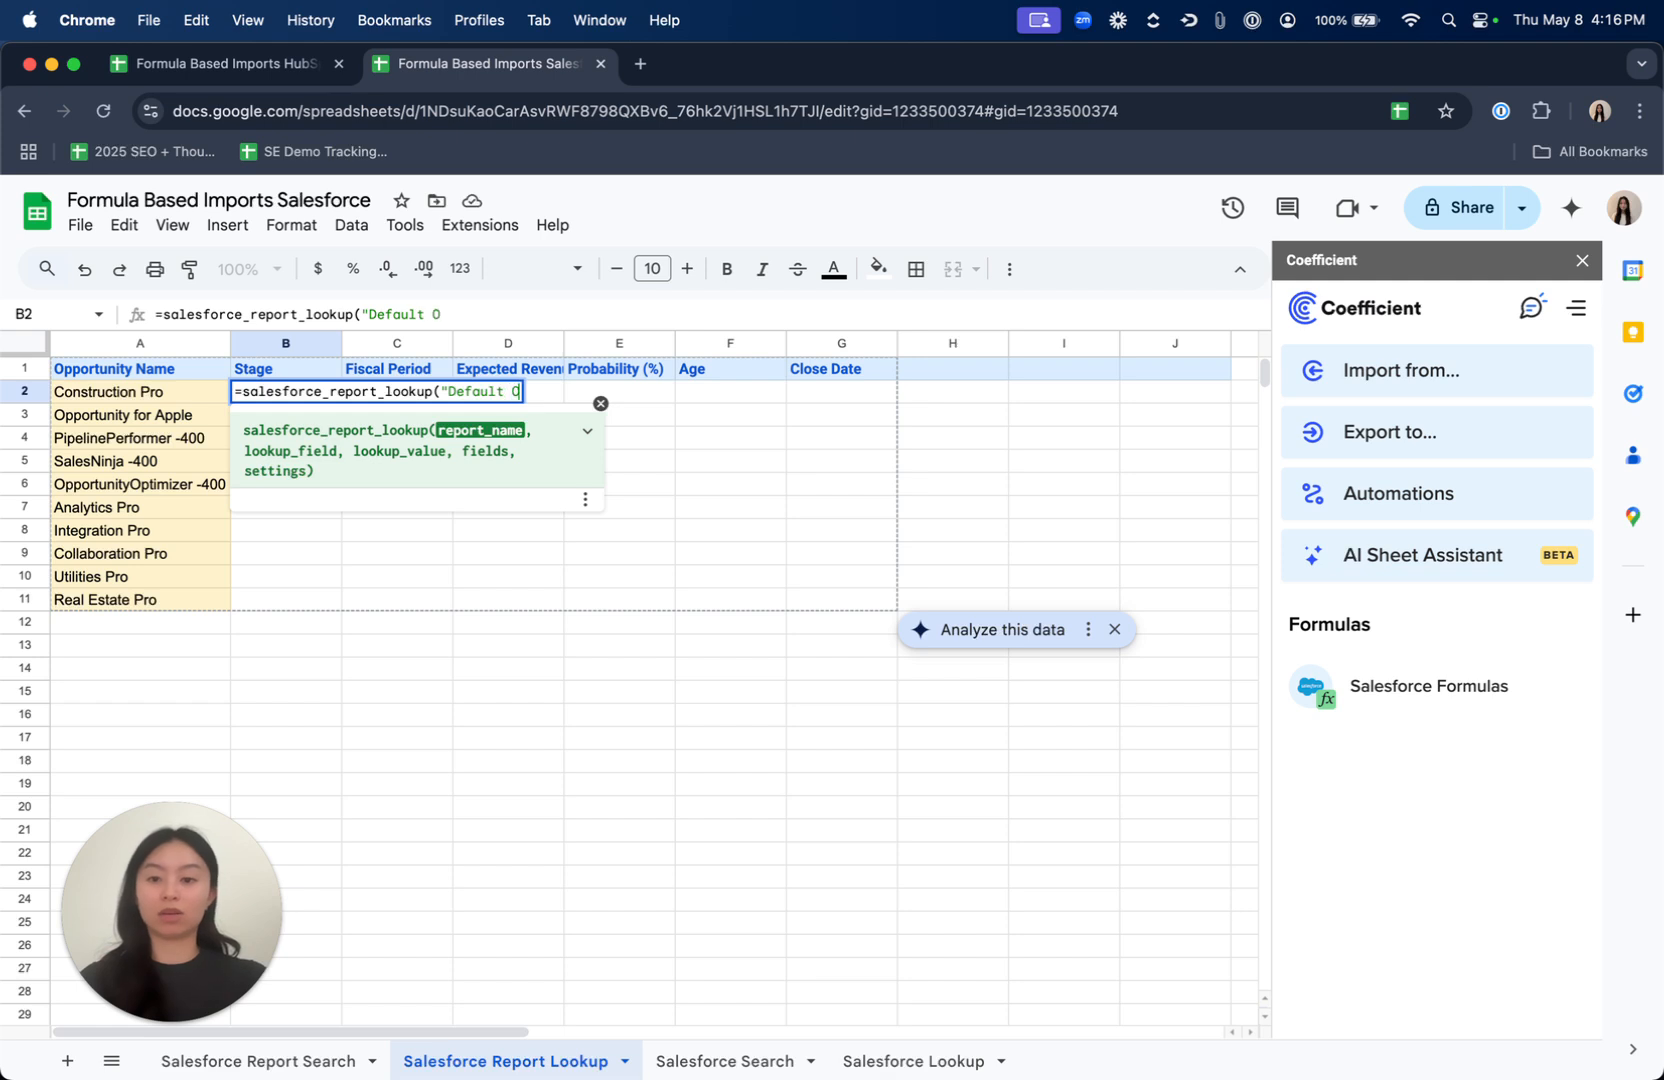
text(pps Reports)
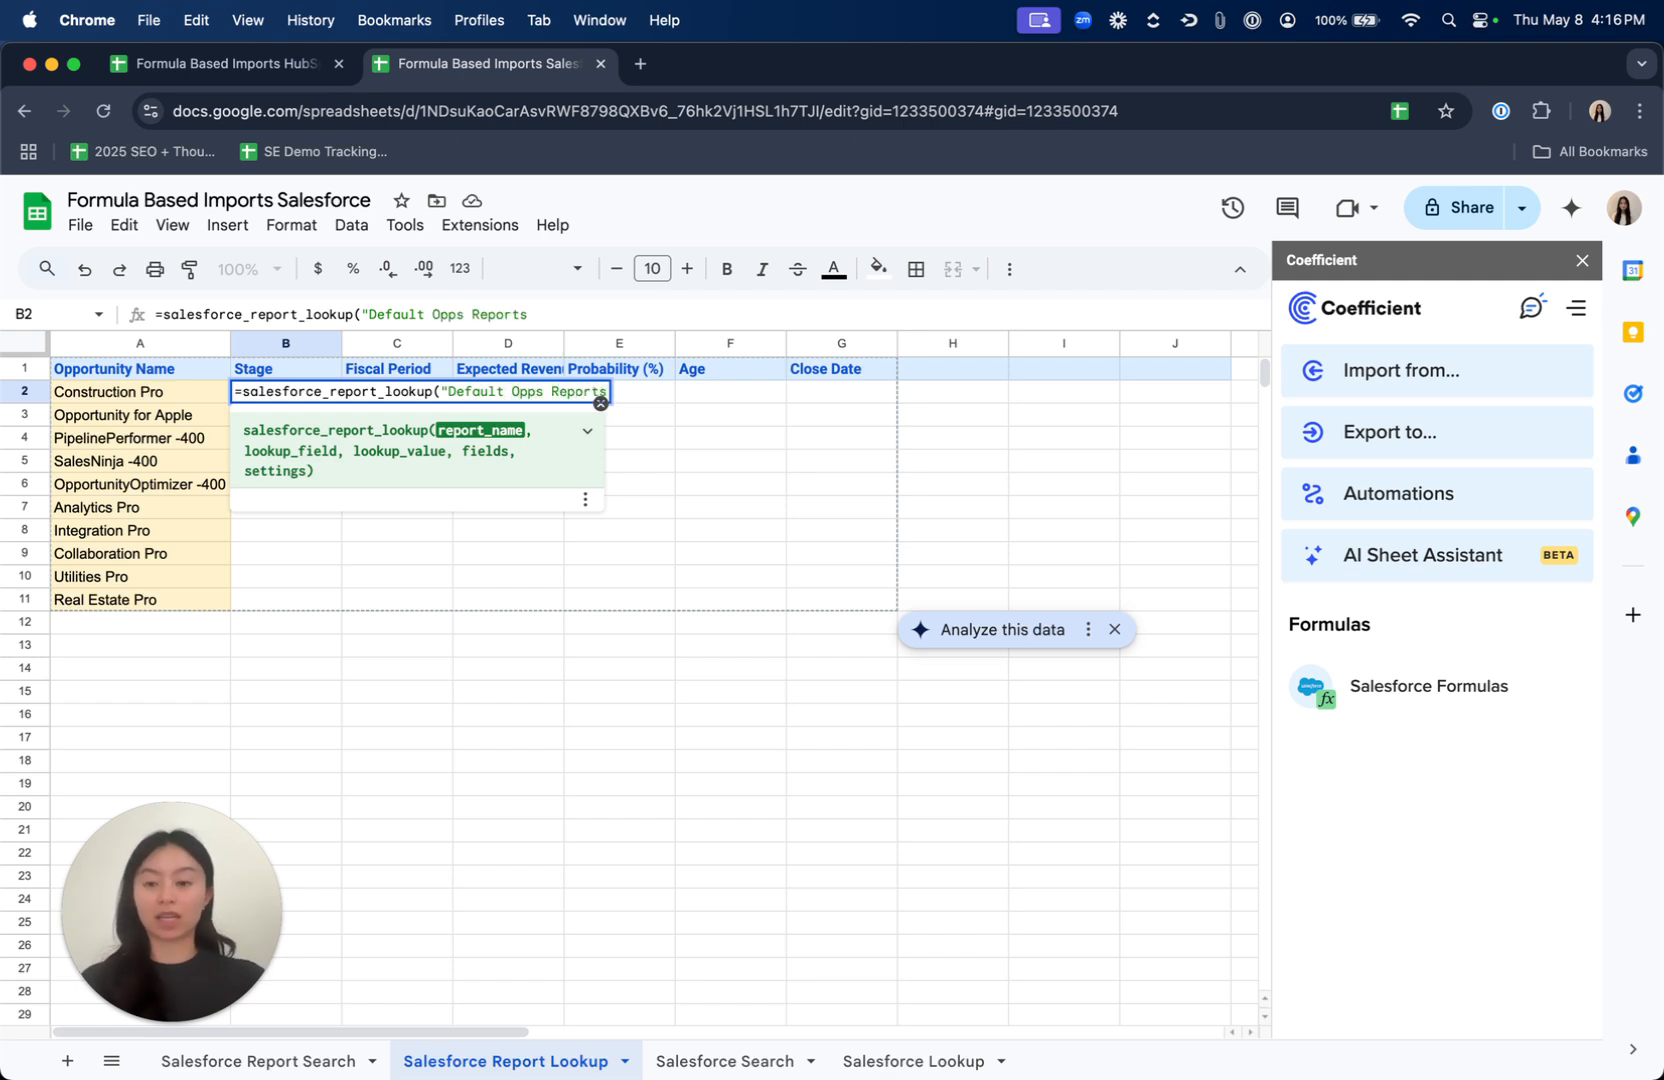
key(BackSpace)
text(",)
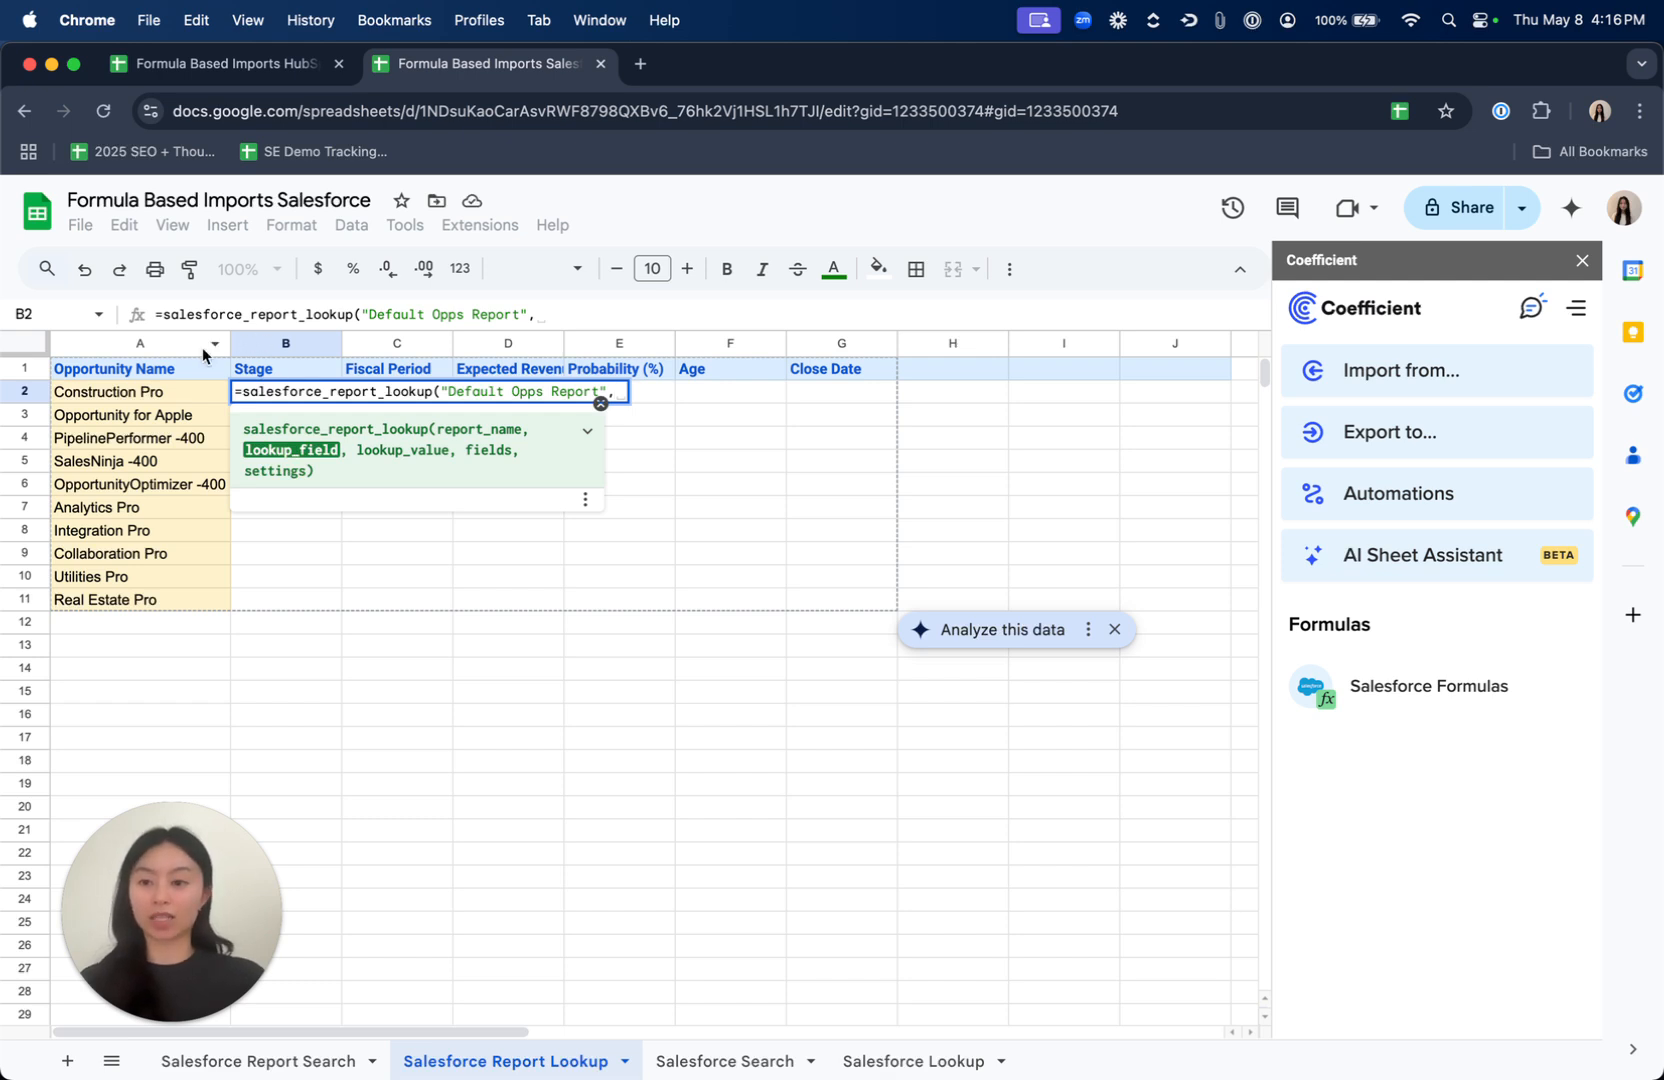
- Finish the B2 lookup formula with A1 as lookup field, A2:A11 as lookup values and B1:H1 as returned fields
click(175, 370)
text(,)
drag(202, 393, 184, 615)
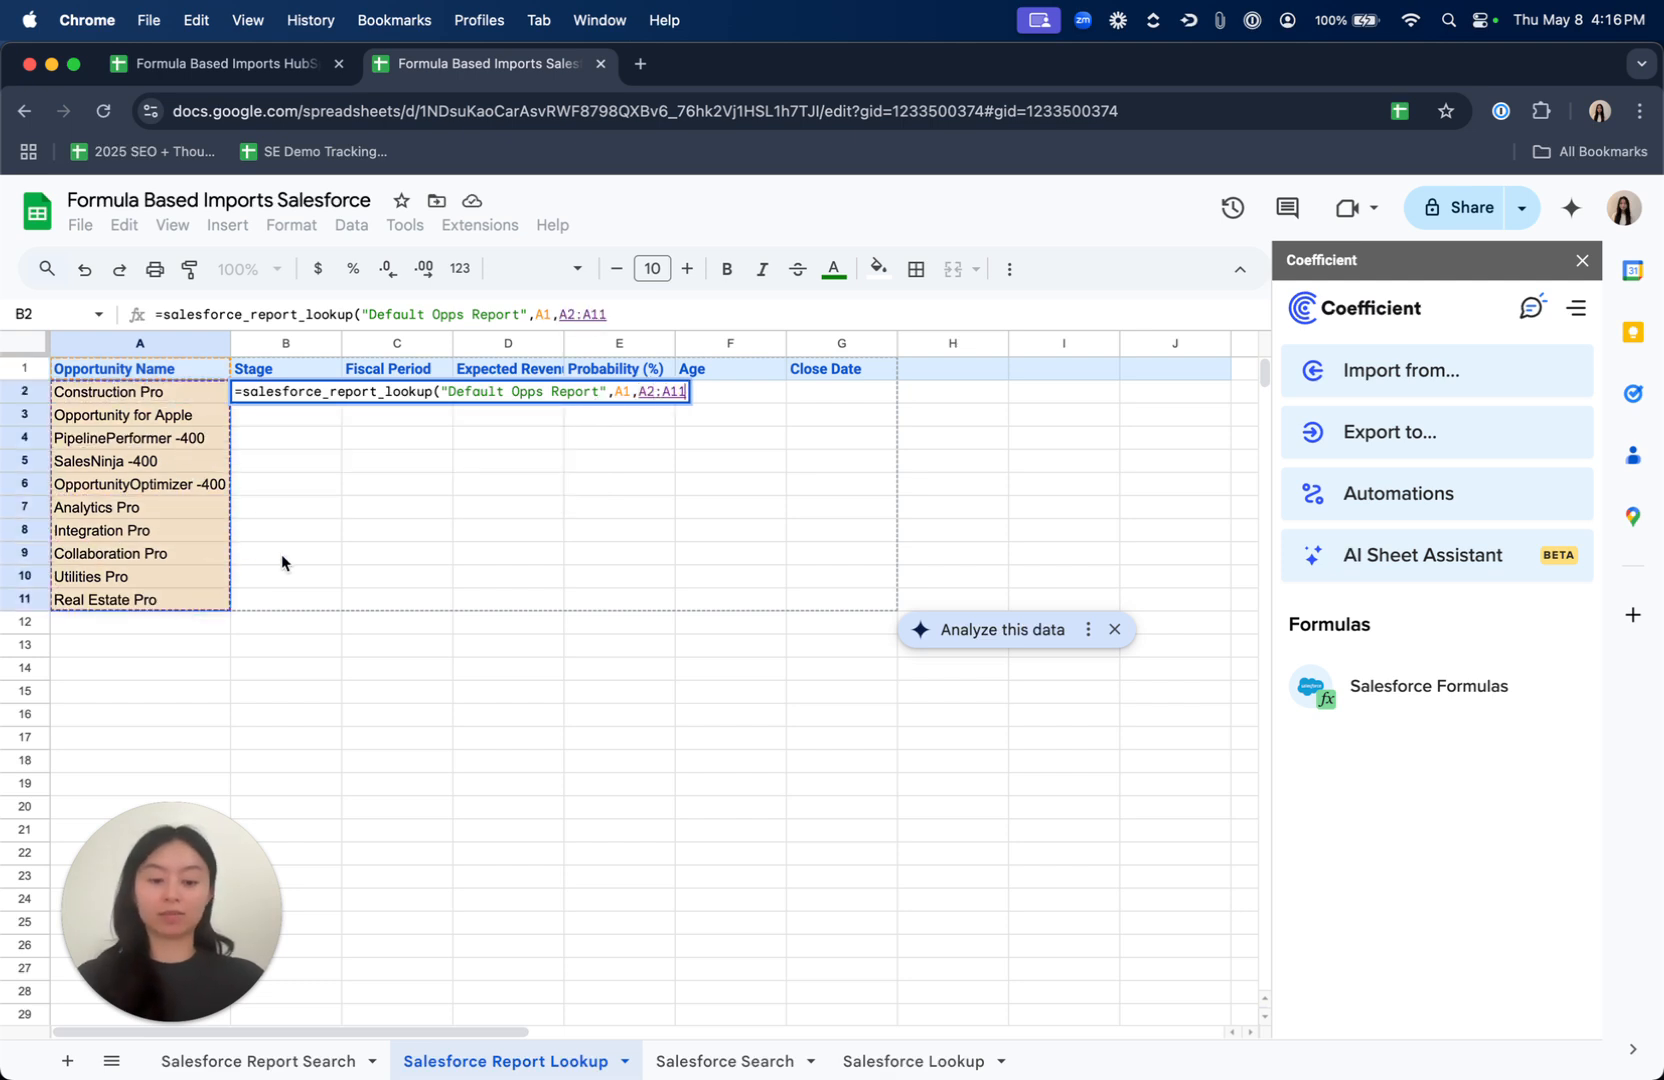
text(,)
drag(282, 369, 899, 374)
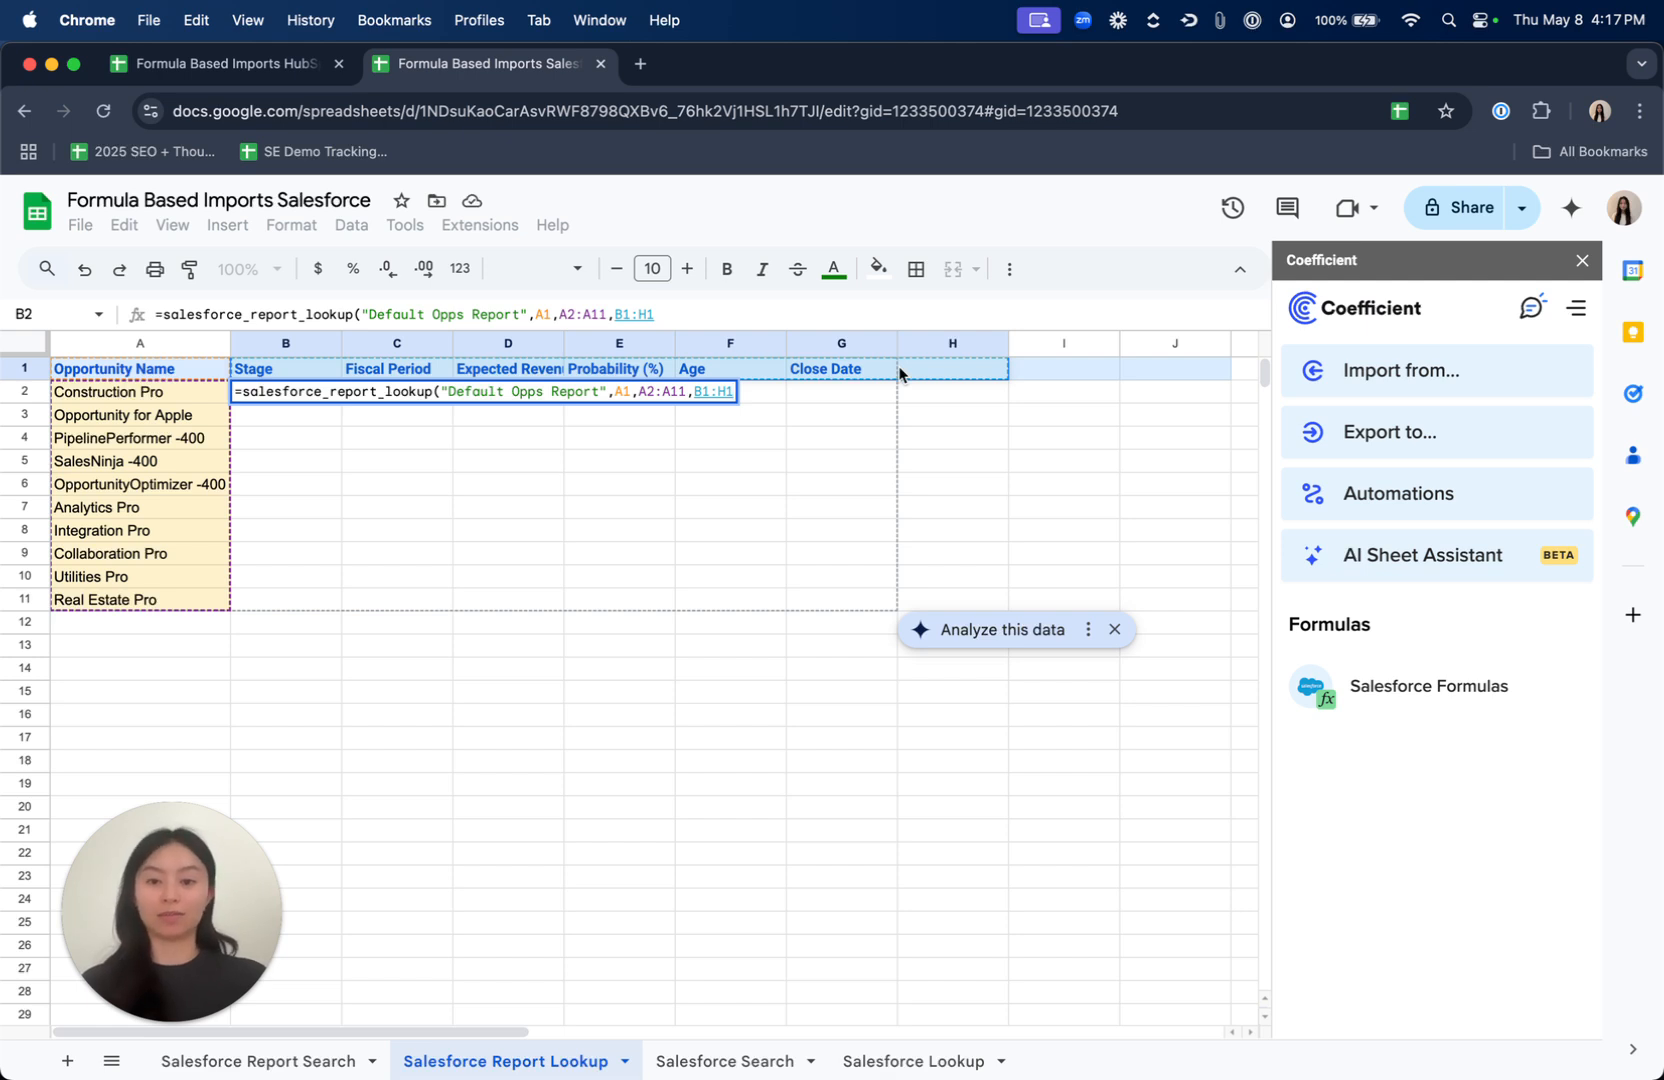
text())
key(Return)
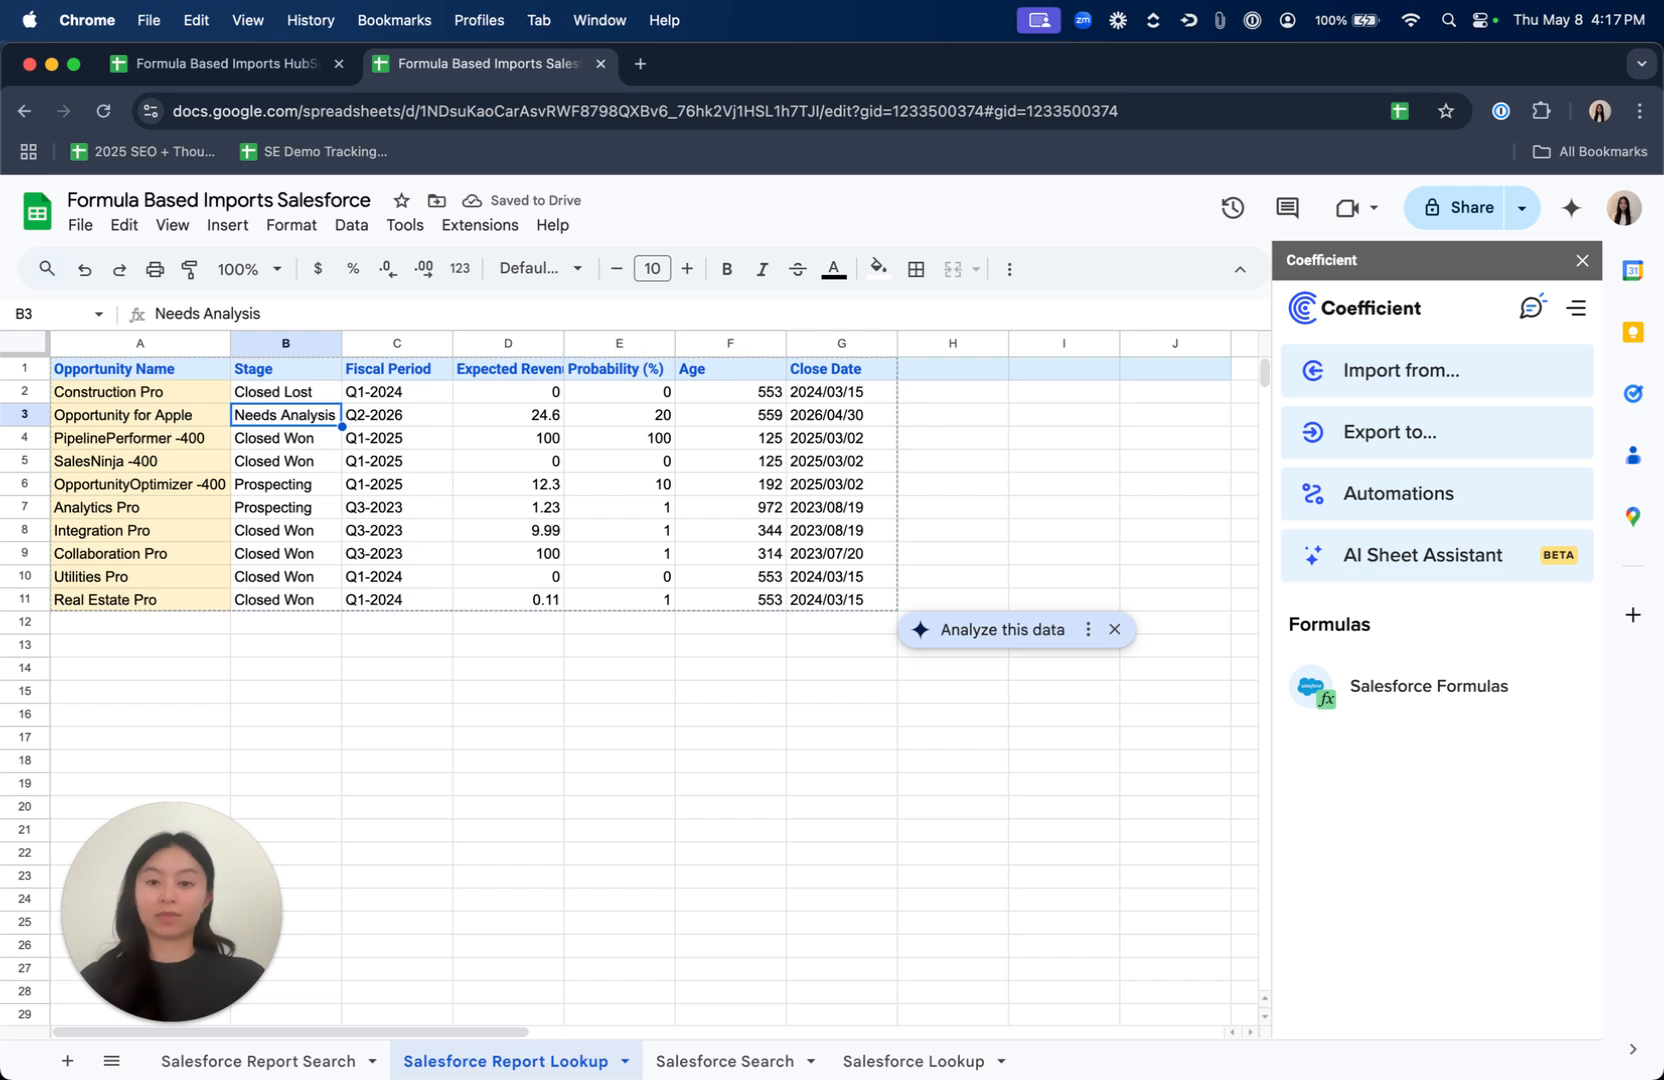
- Add the header "Amount" in H1 so the lookup also returns that field
key(Up)
key(Up)
key(Right)
key(Right)
key(Right)
key(Right)
key(Right)
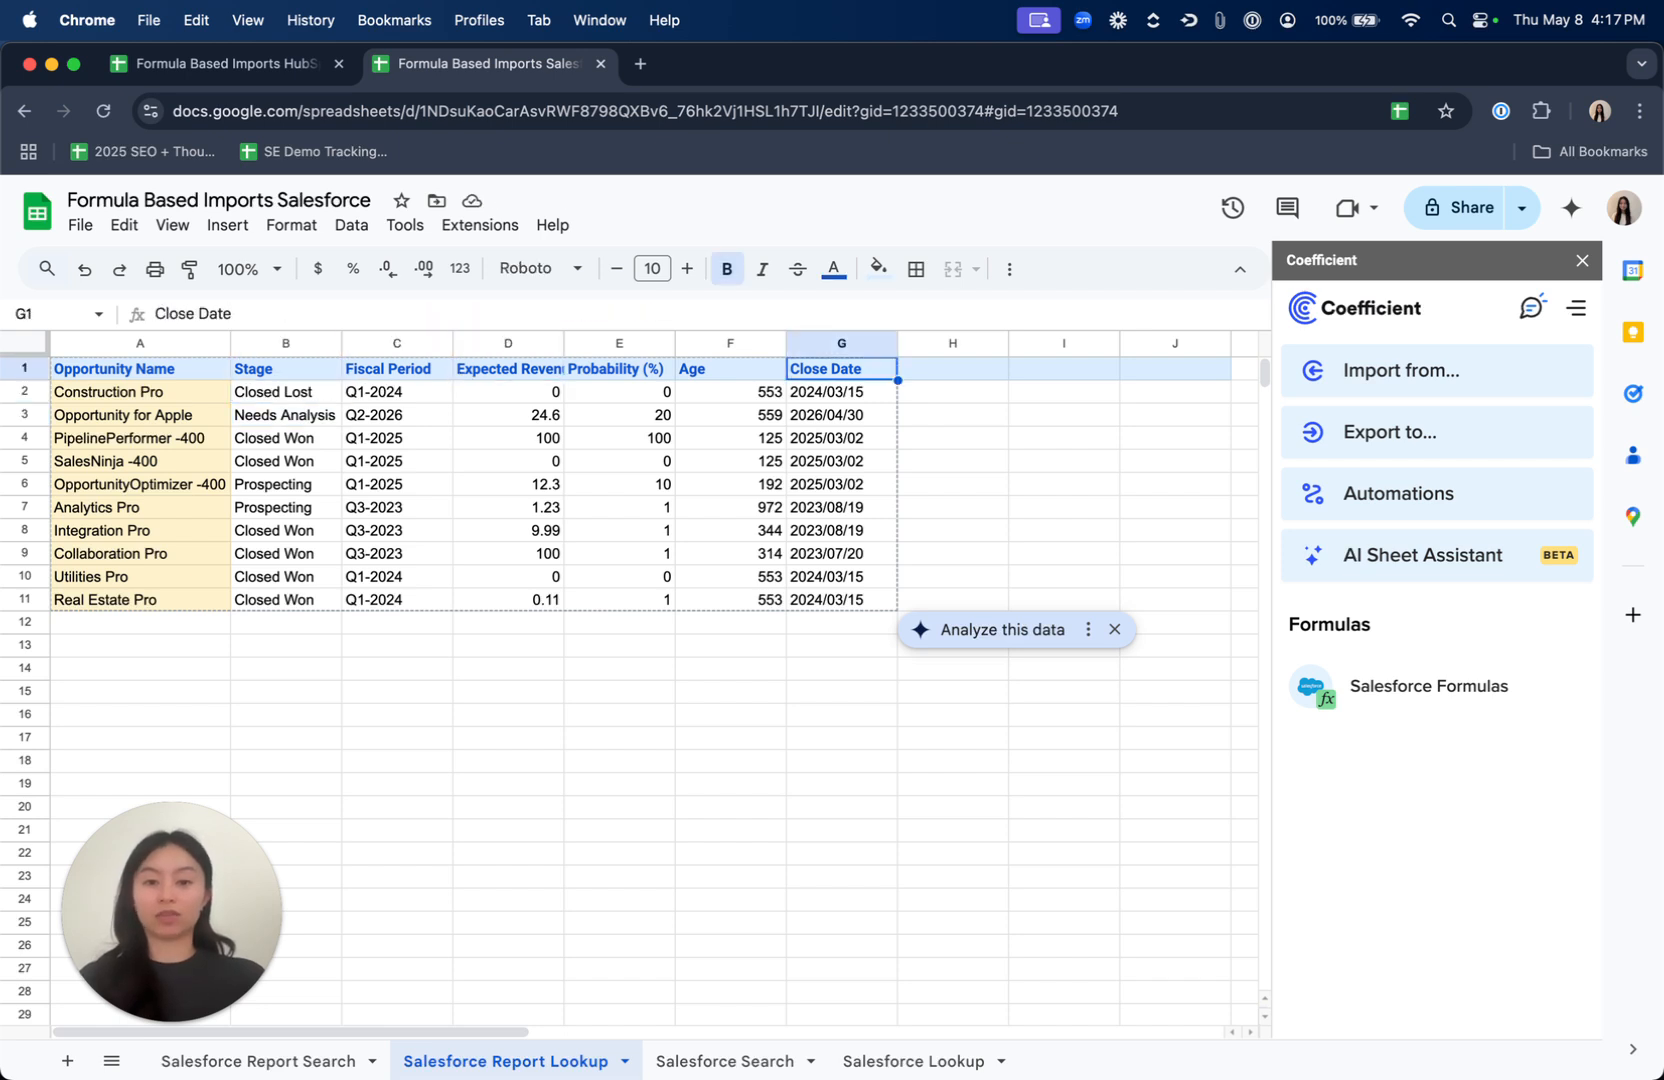
key(Right)
text(Amount)
key(Return)
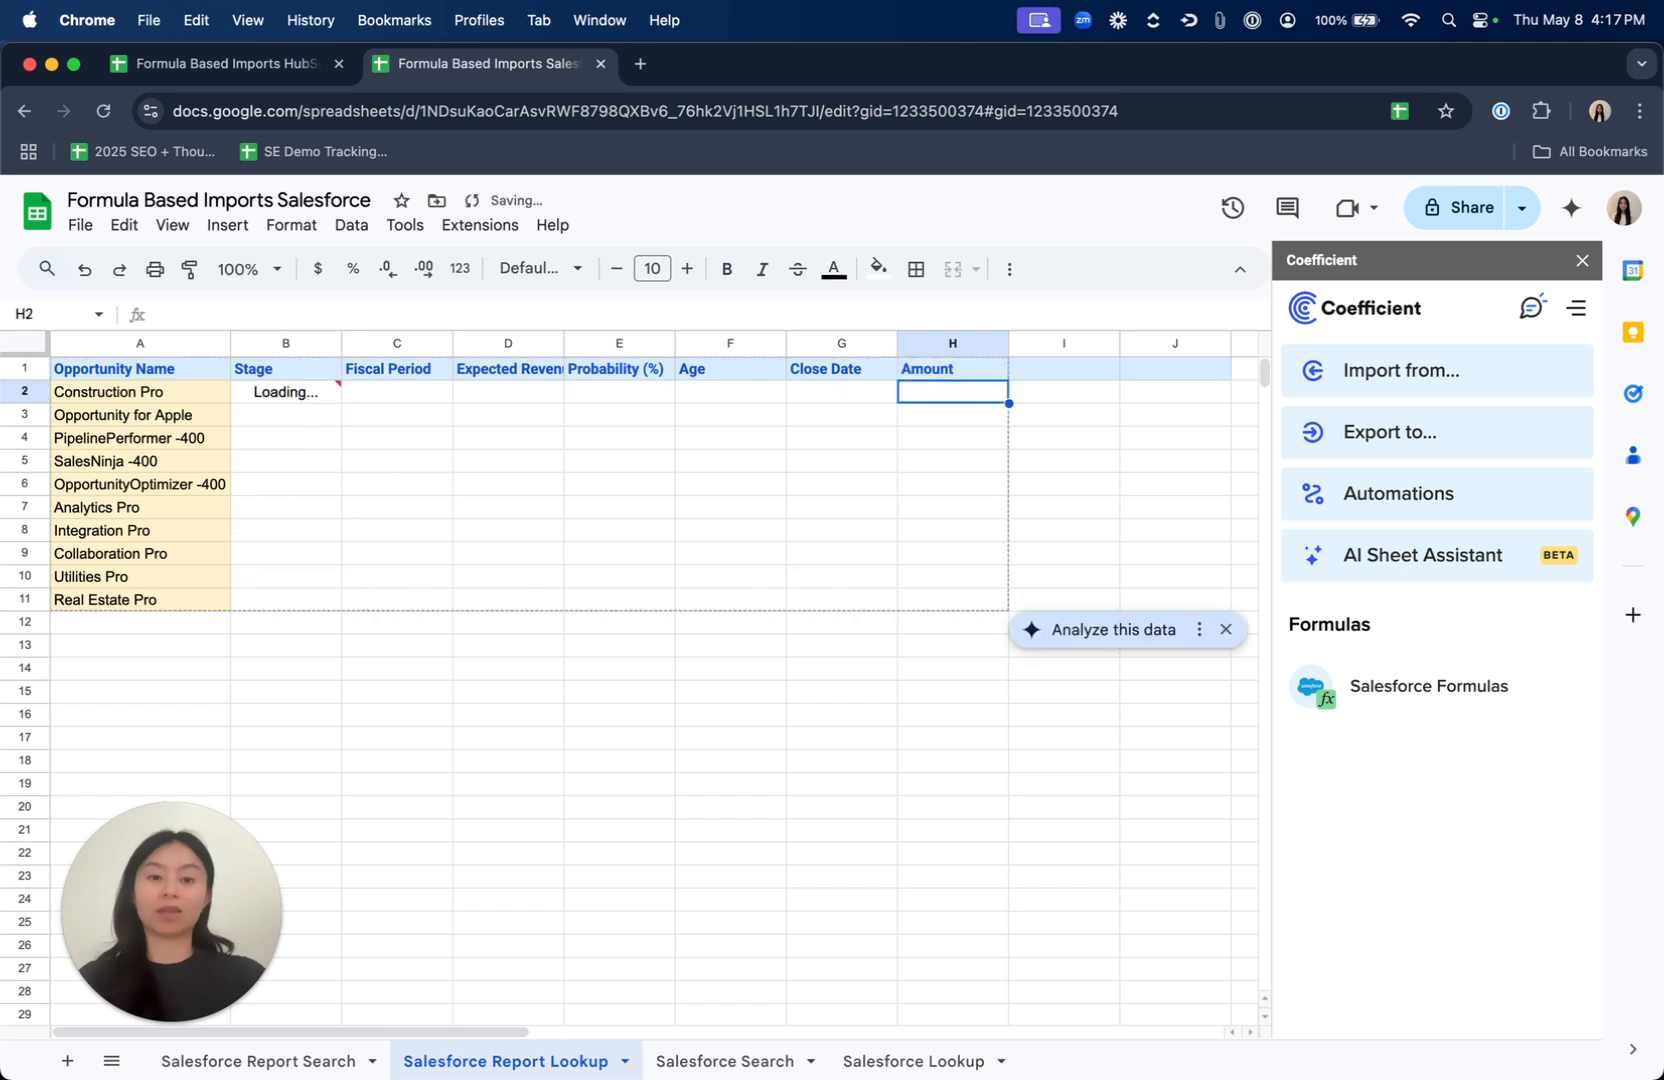
key(Right)
key(Right)
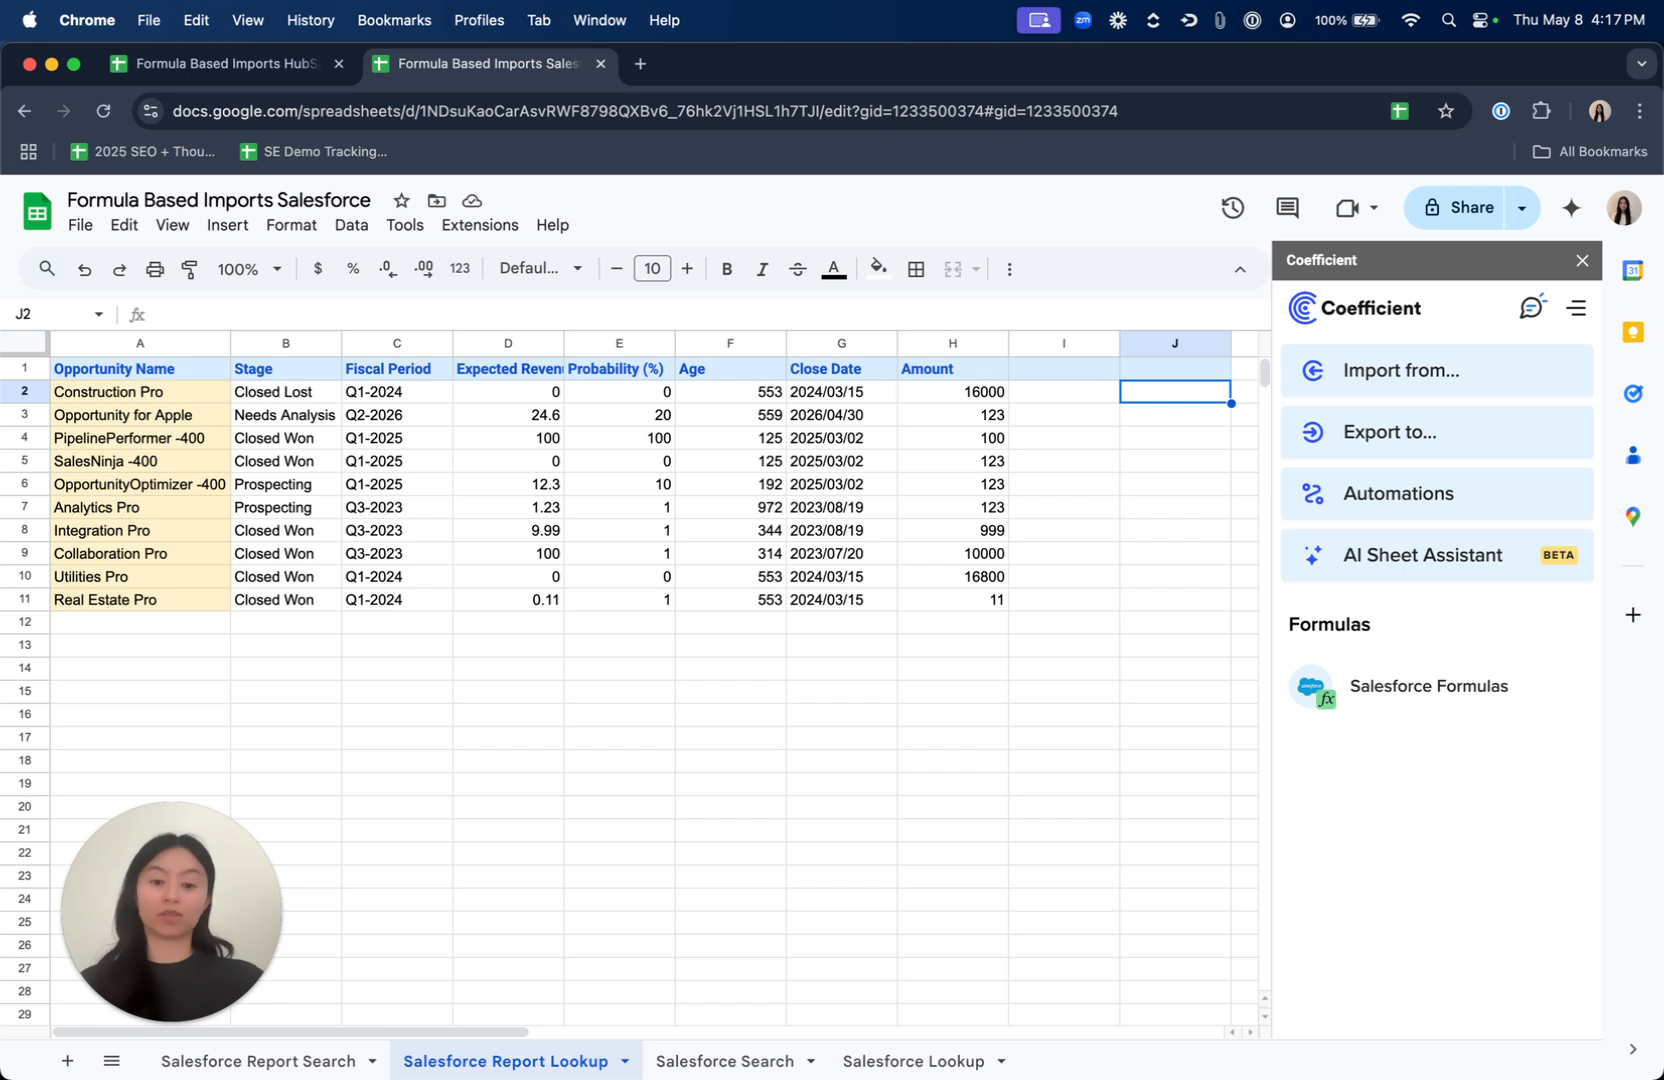
- On the Salesforce Search sheet, start a salesforce_search formula in A2 with the object type "Opportunity"
click(757, 1061)
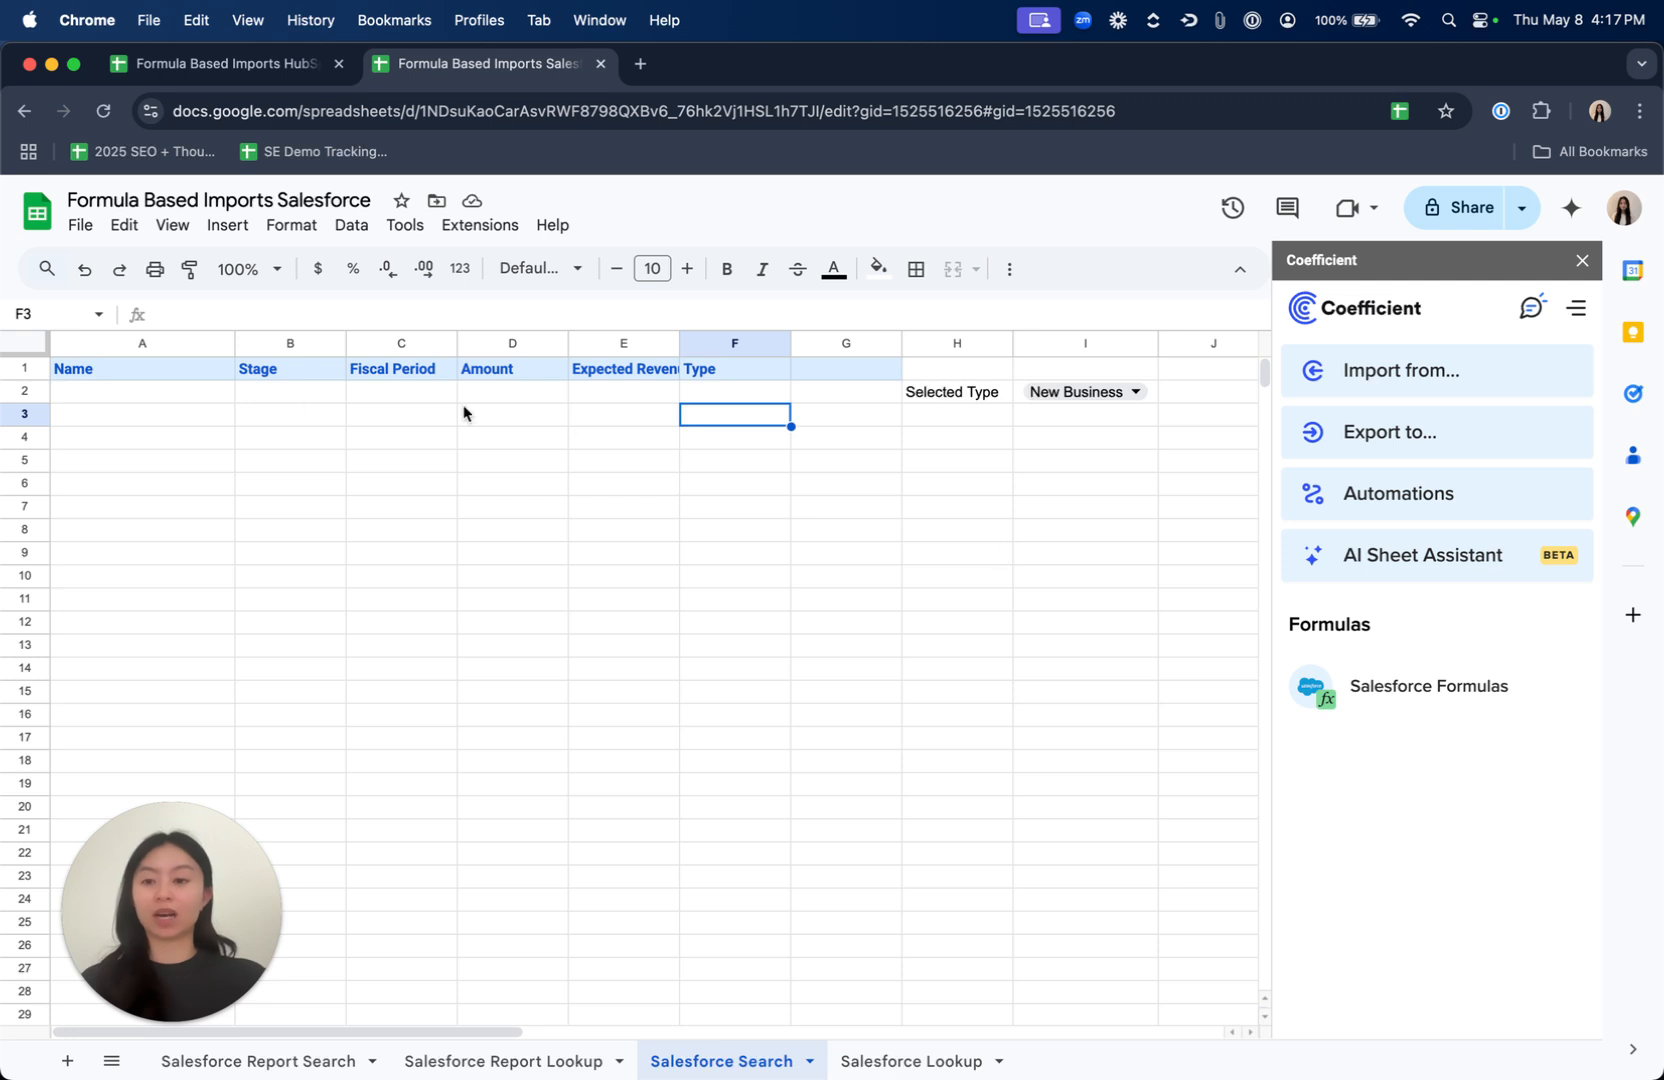
click(135, 398)
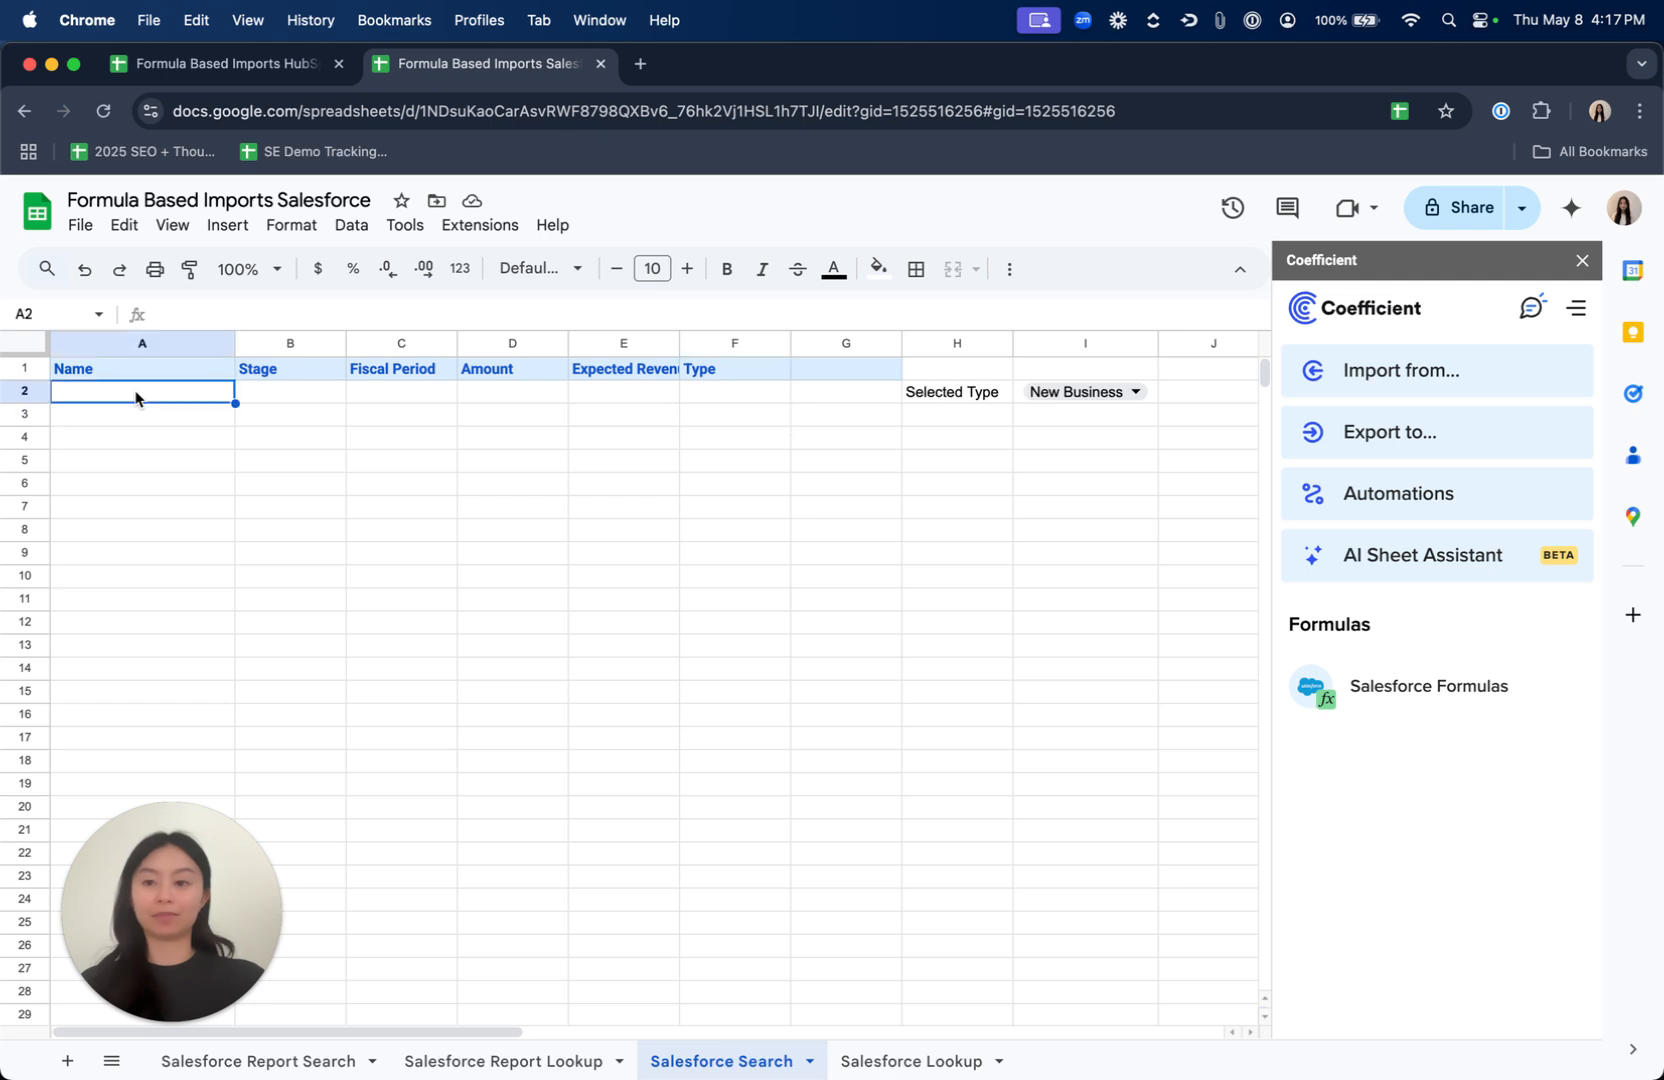
text(=sales)
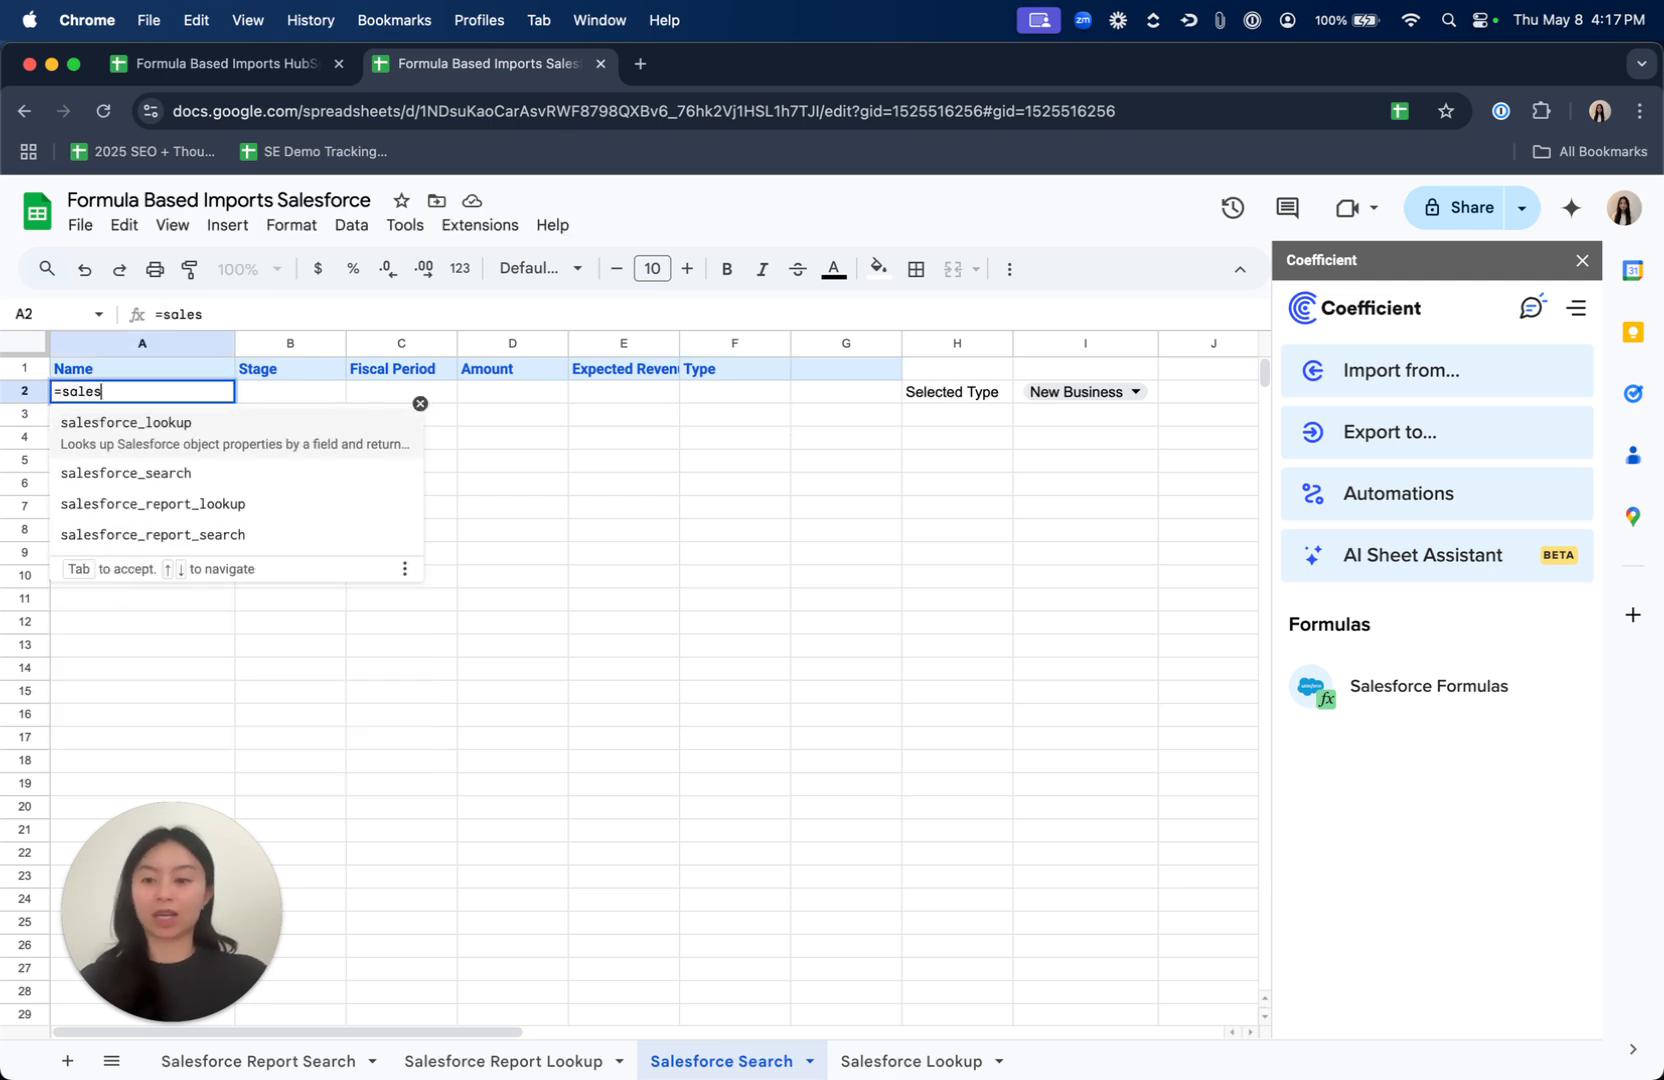
key(Down)
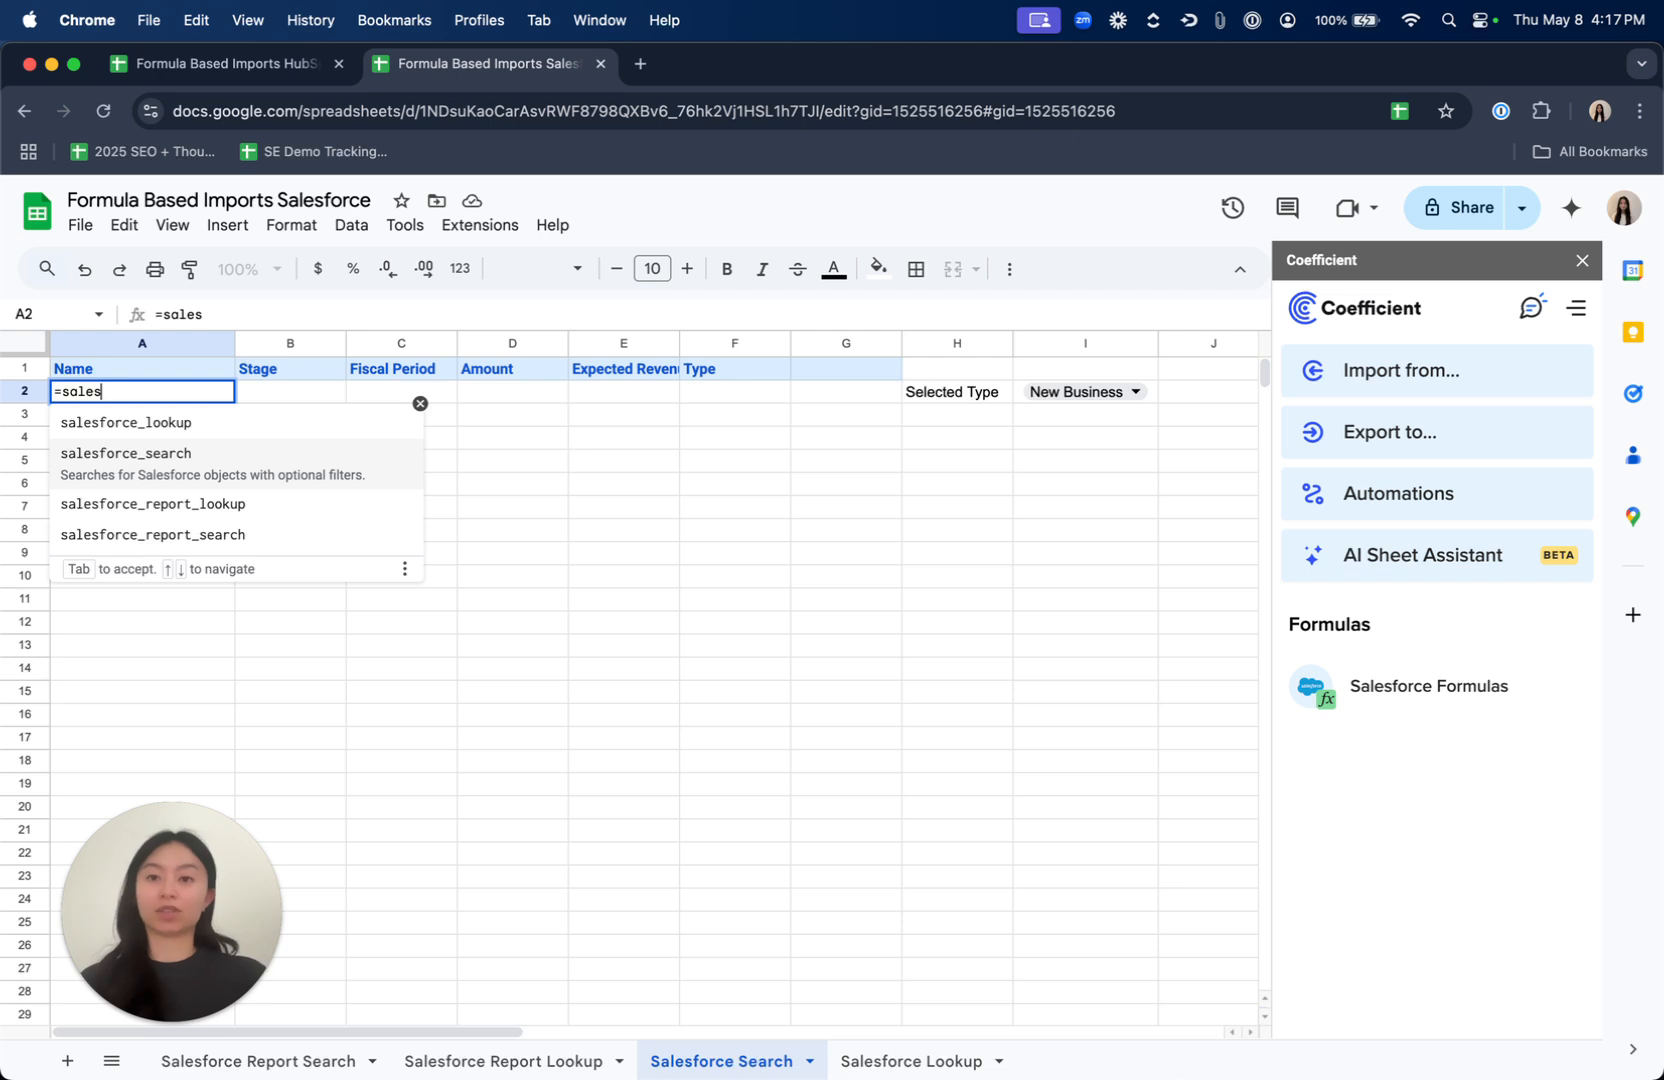
key(Tab)
text(")
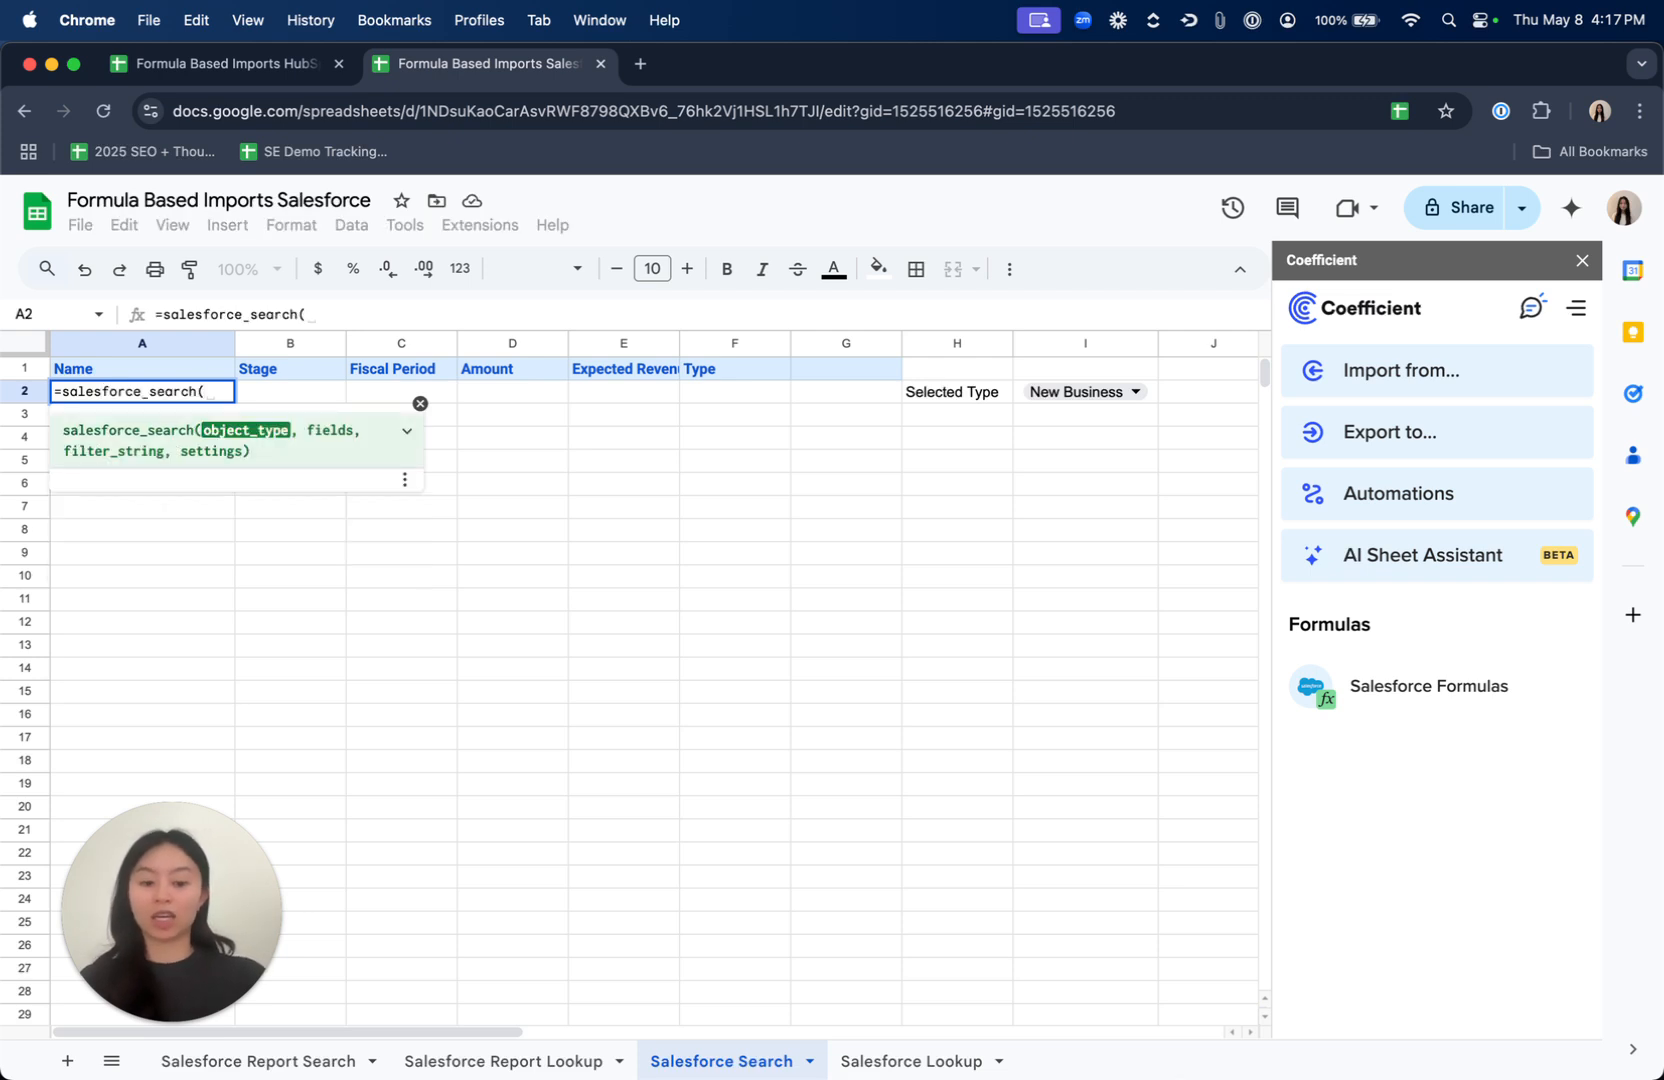
text(O)
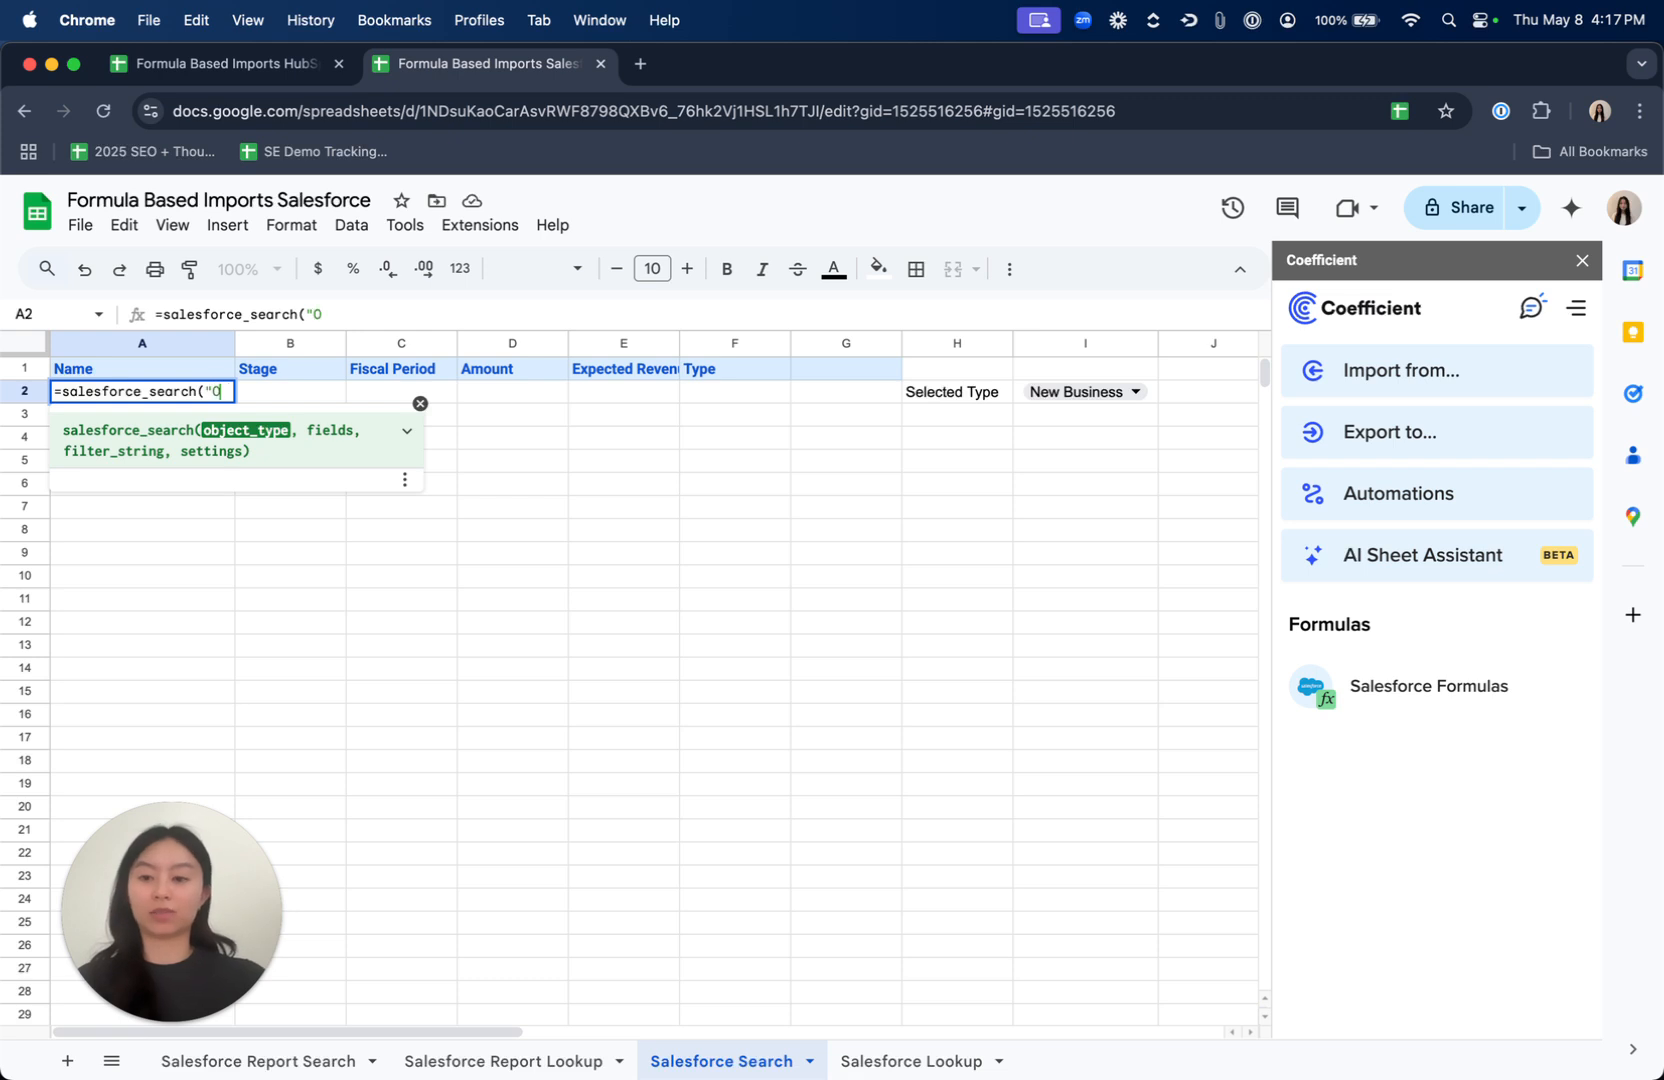
text(pportunity")
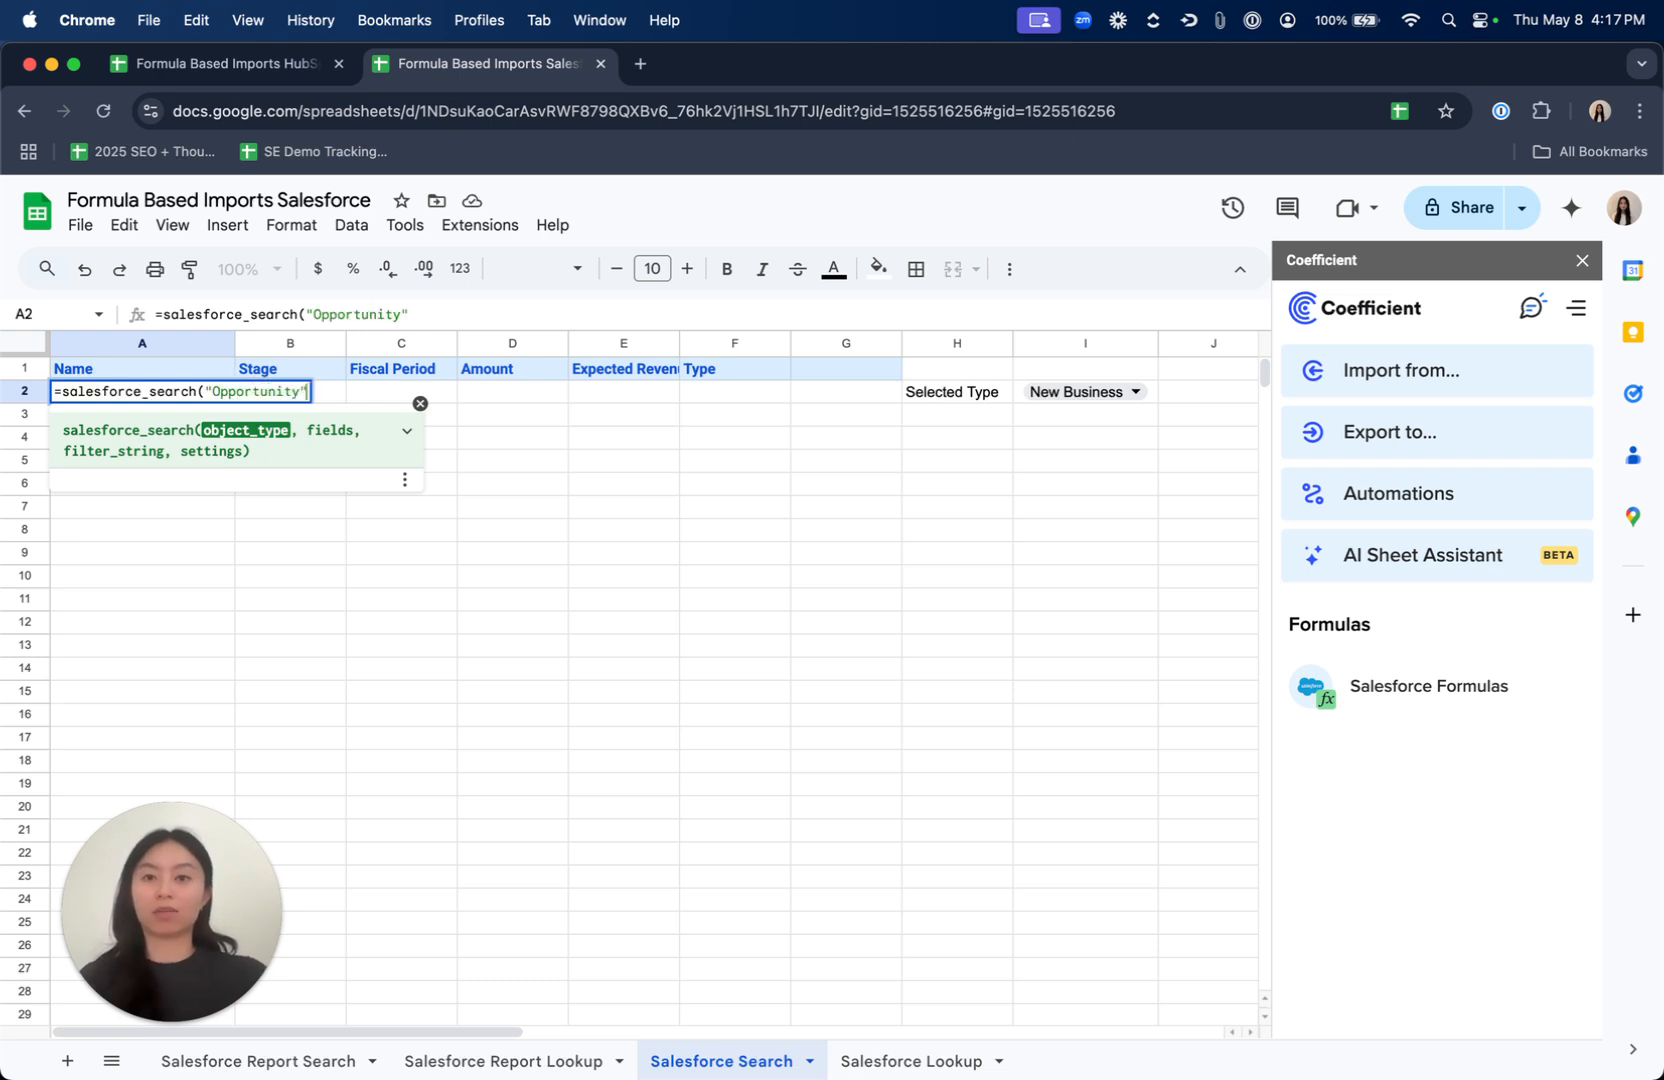
text(,)
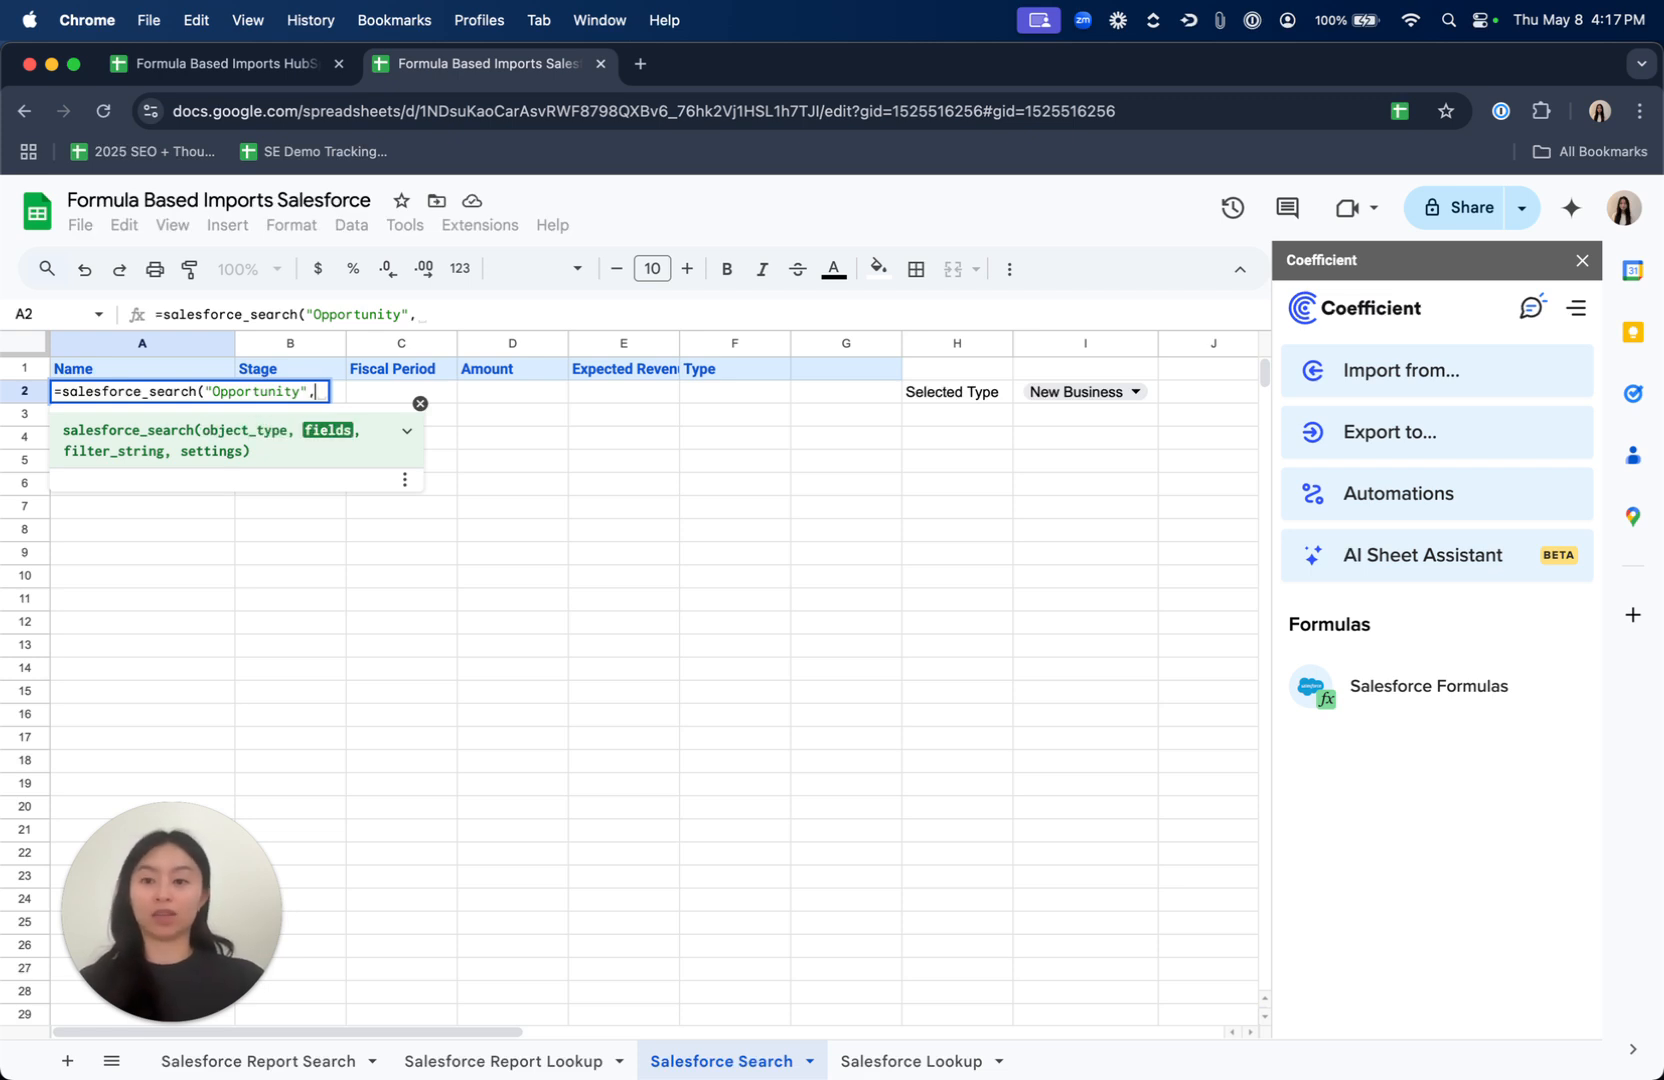
- Give the A2 search formula A1:G1 as its fields and "Type="&I2 as its filter string
drag(128, 370, 840, 369)
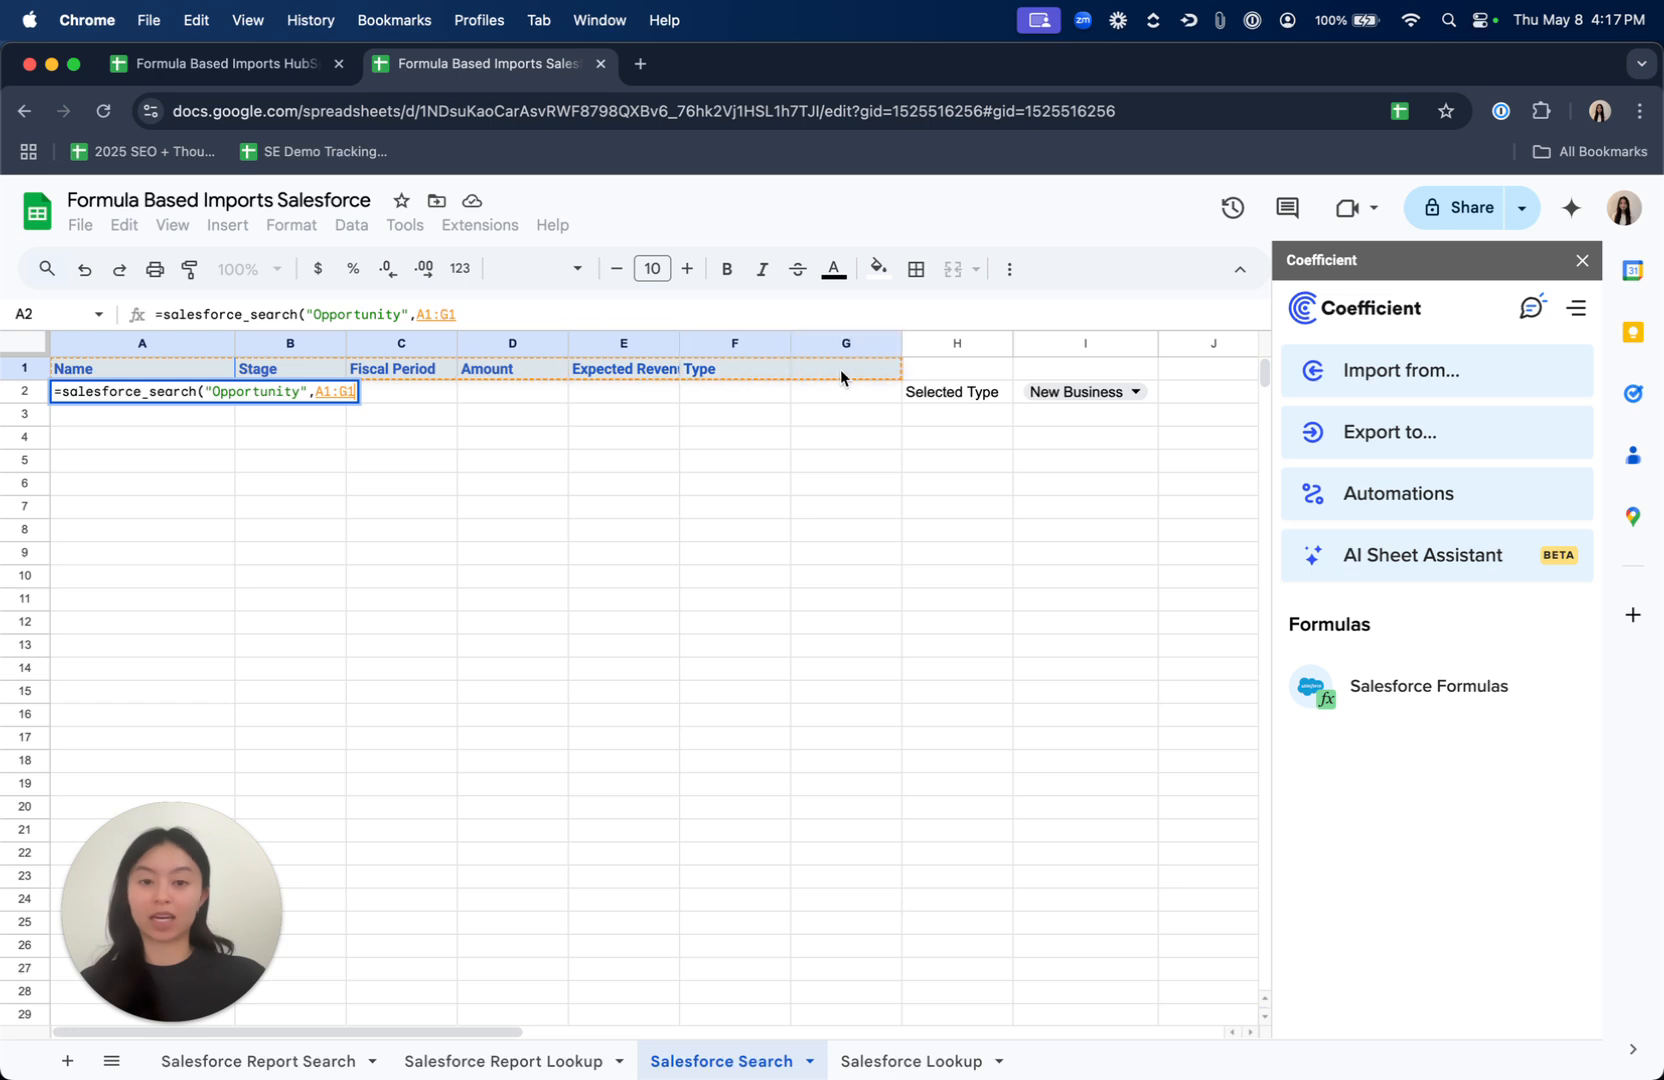
click(680, 313)
text(,)
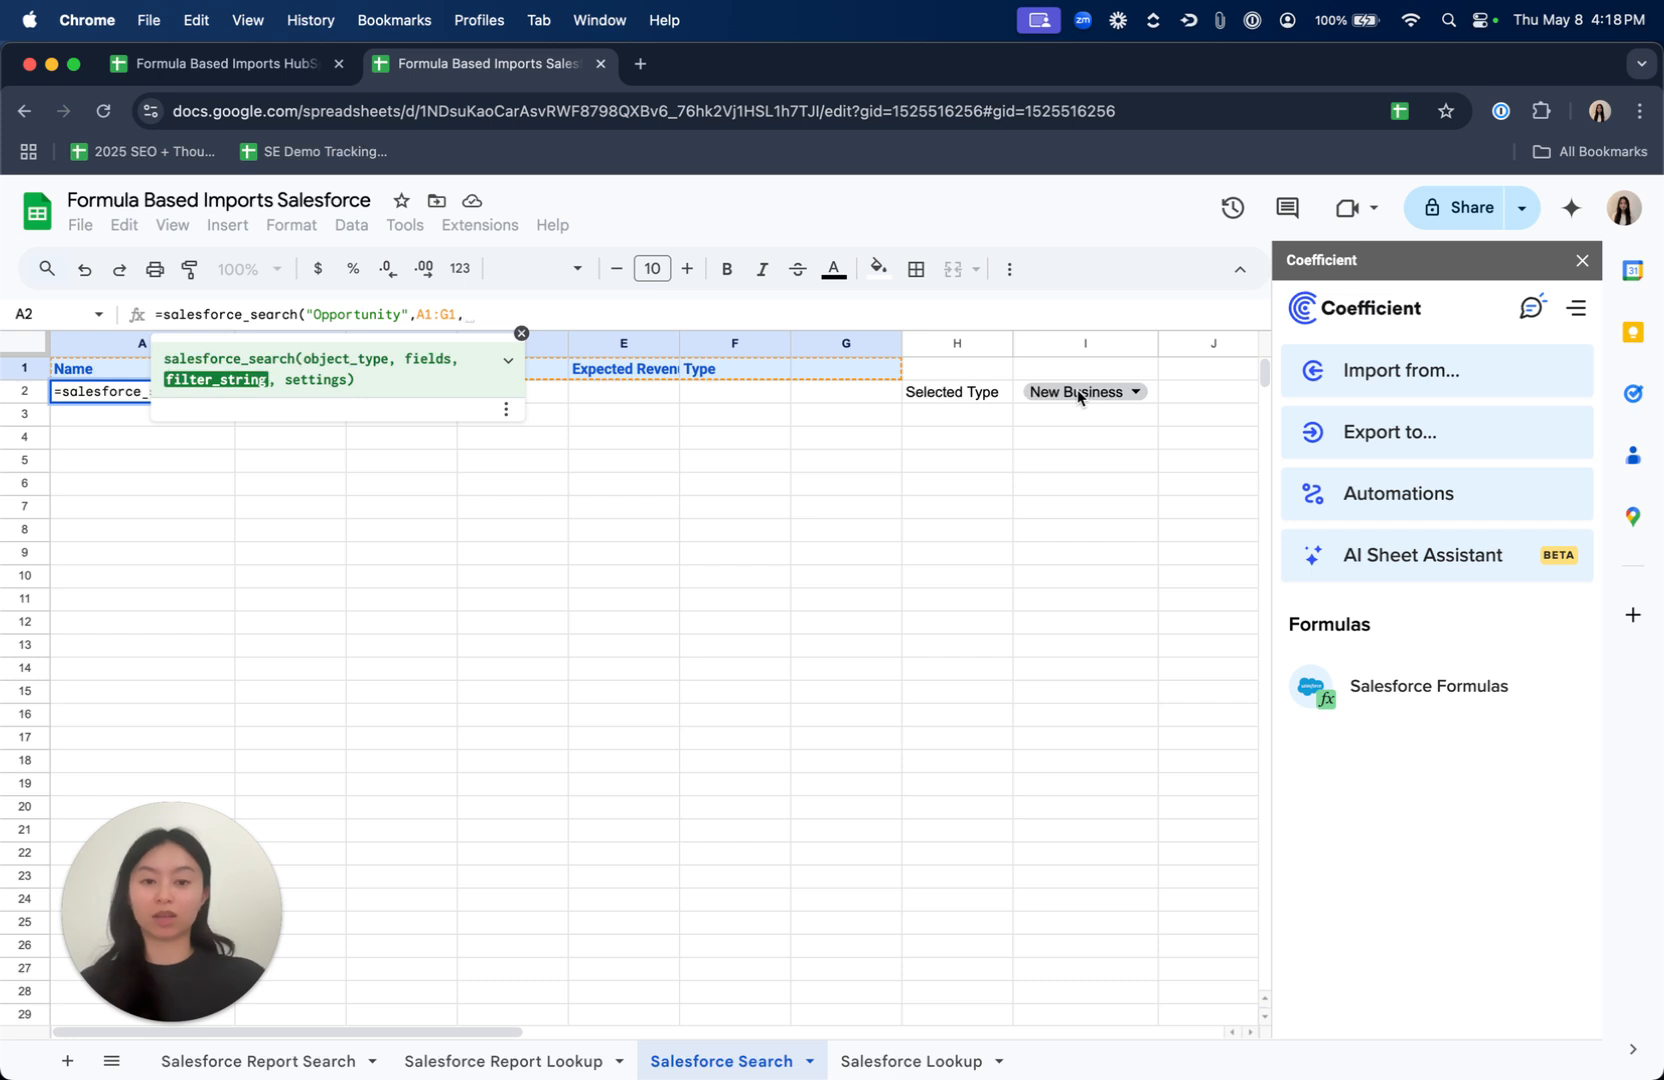
text("Type)
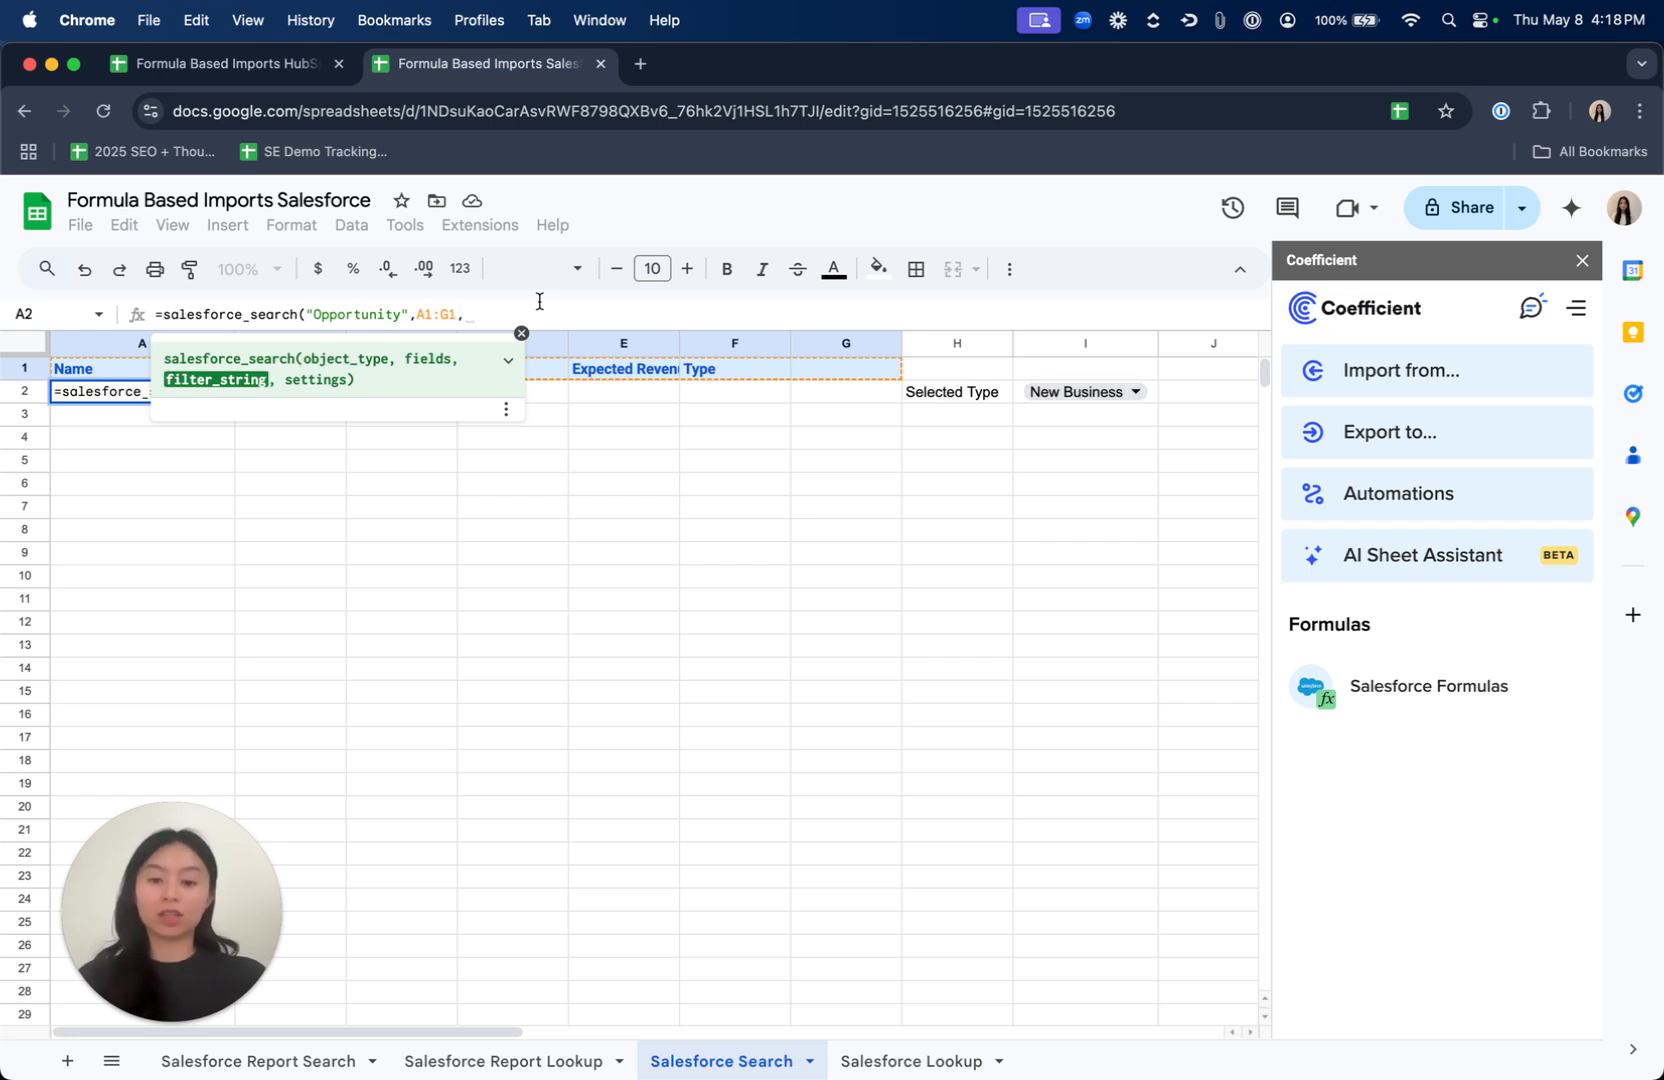
text(=)
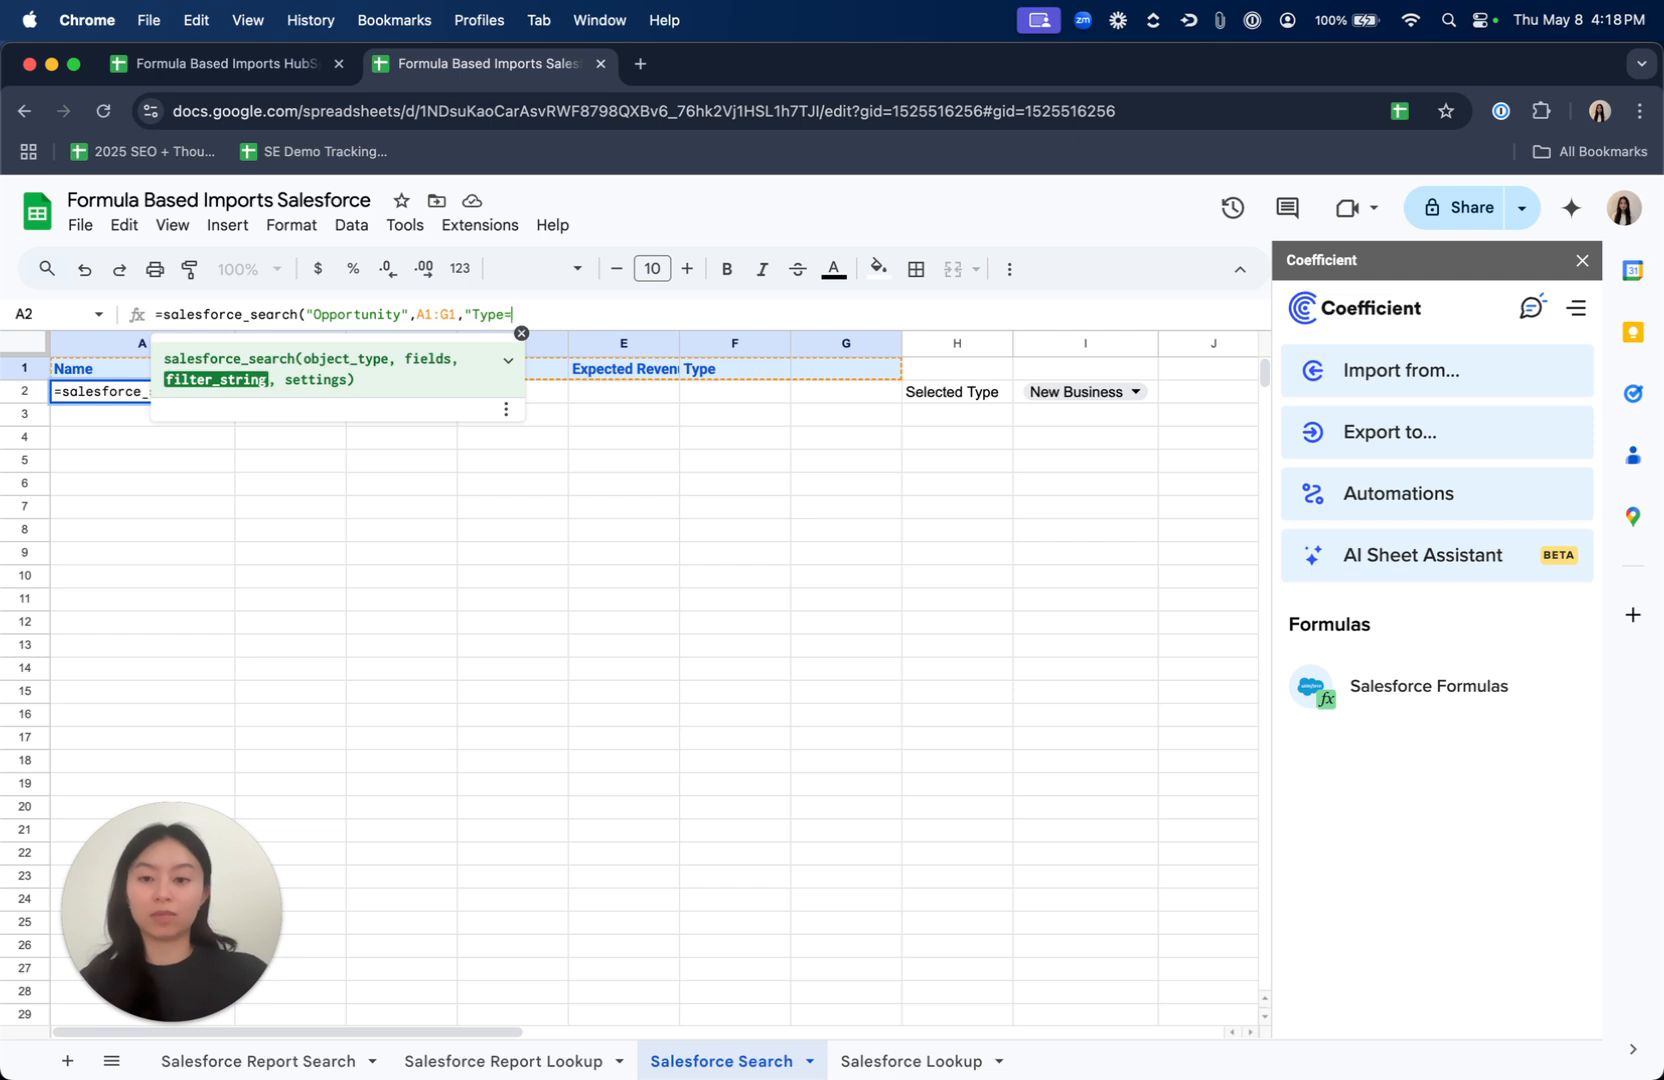
text("&)
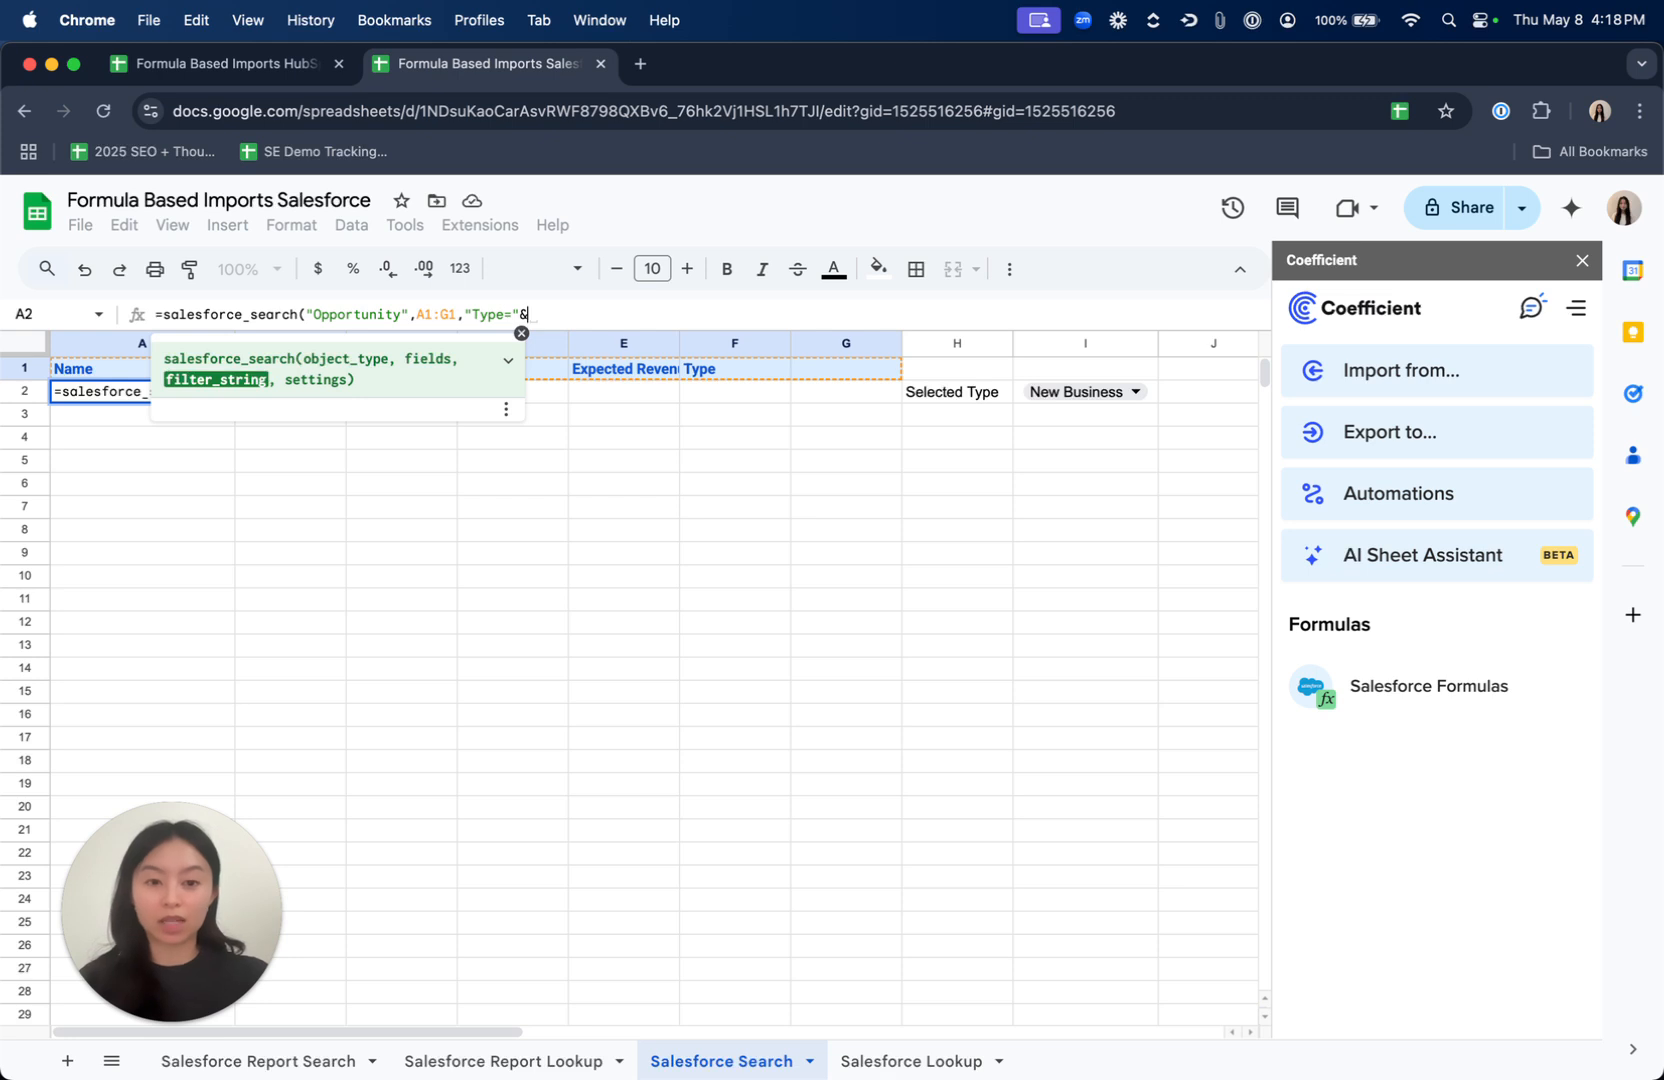
text(i2)
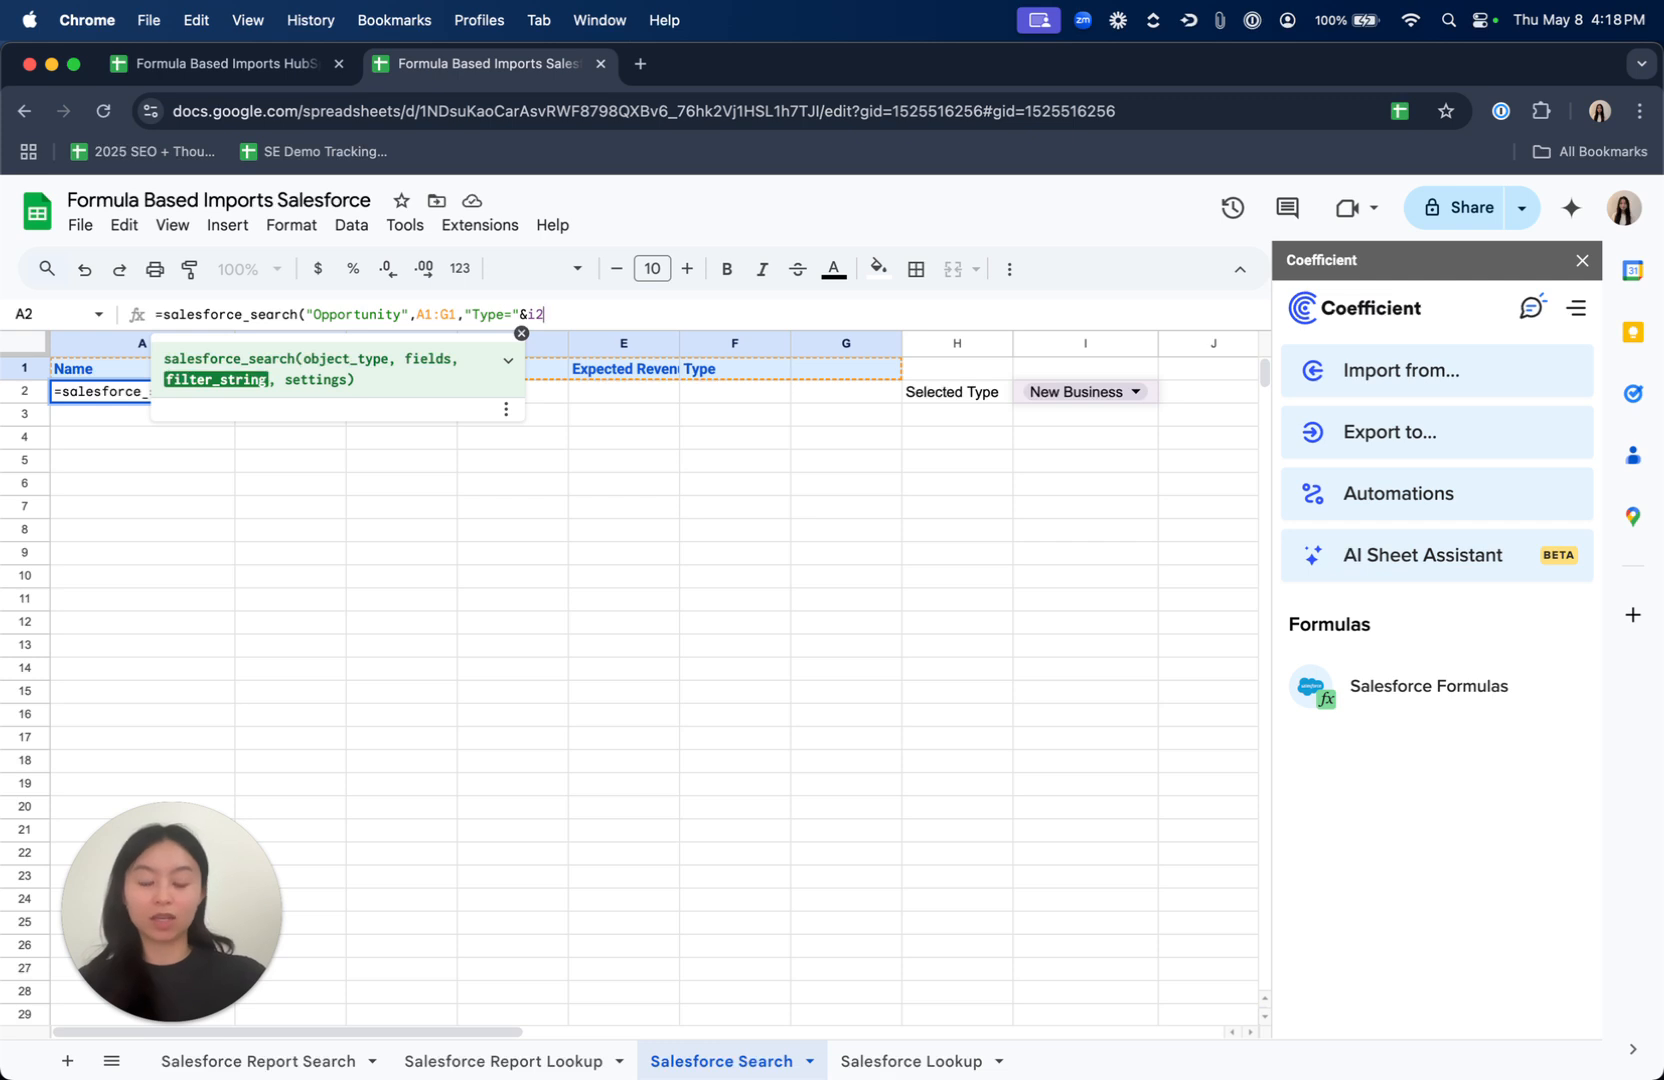
- Finish the A2 search formula with the setting "limit=10"
text(,"limit=10)
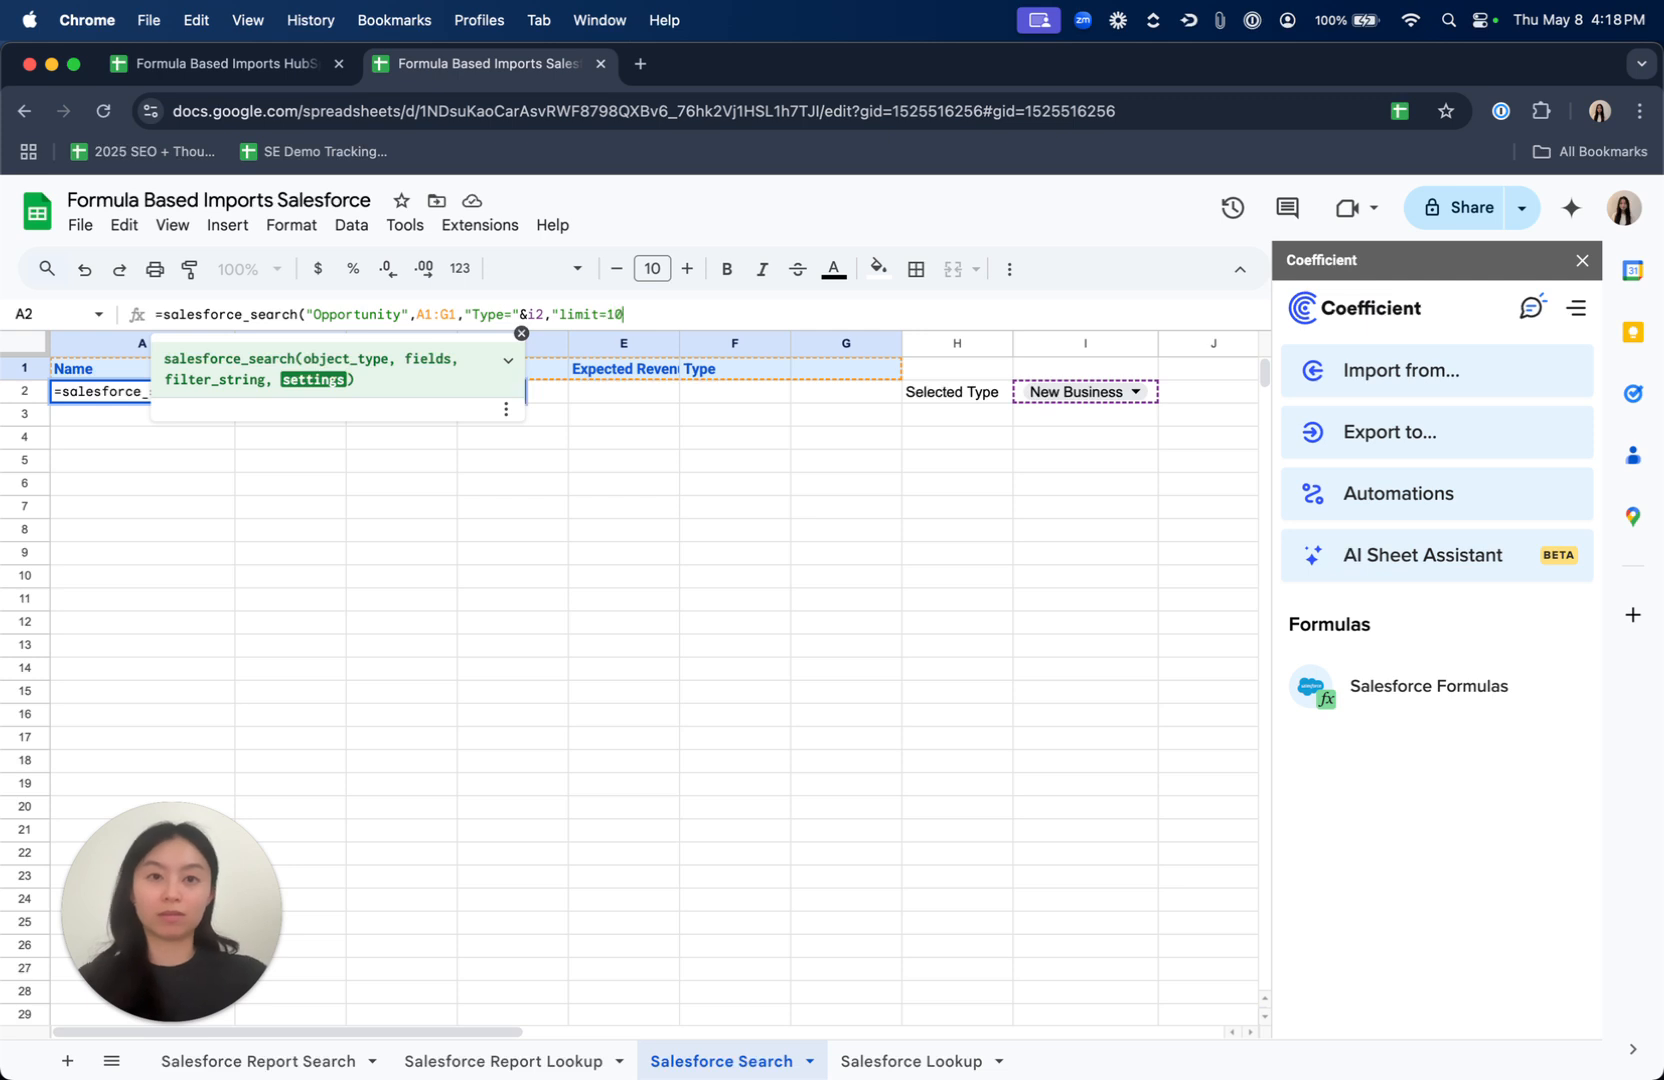
text(")
key(Return)
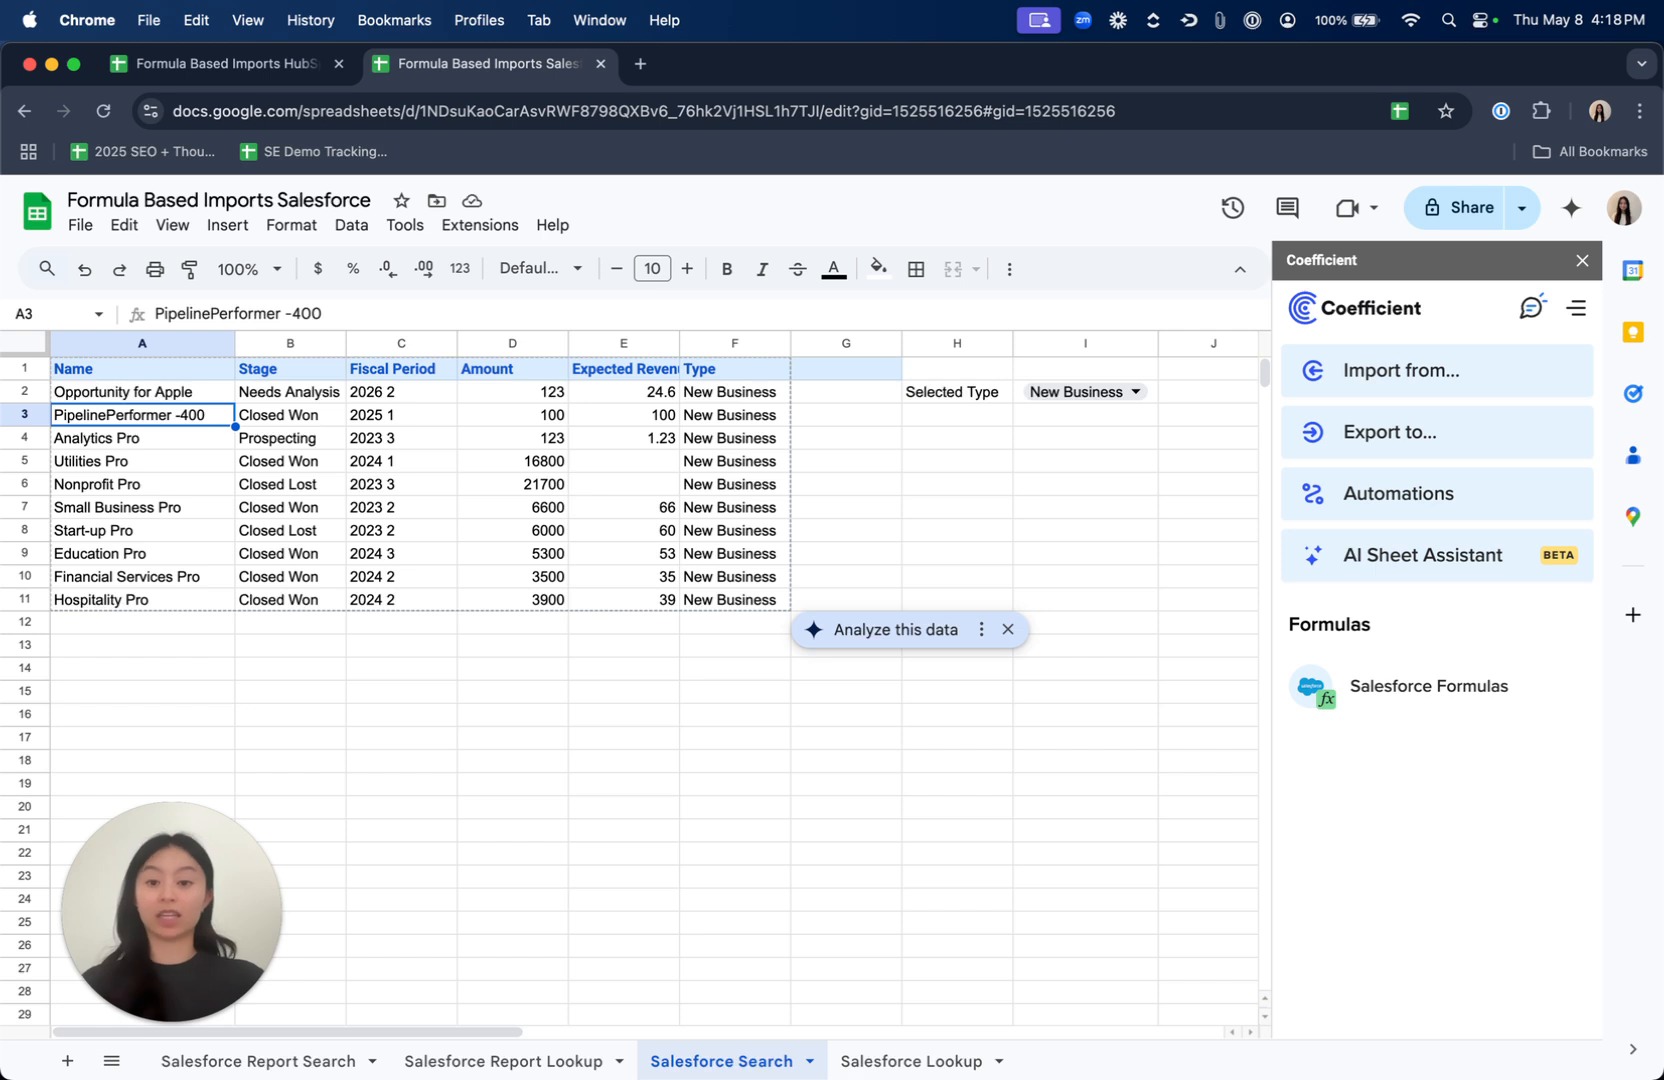
- Add the header "Close Date" in G1 so the search also returns that field
key(Up)
key(Up)
key(super+Right)
key(Right)
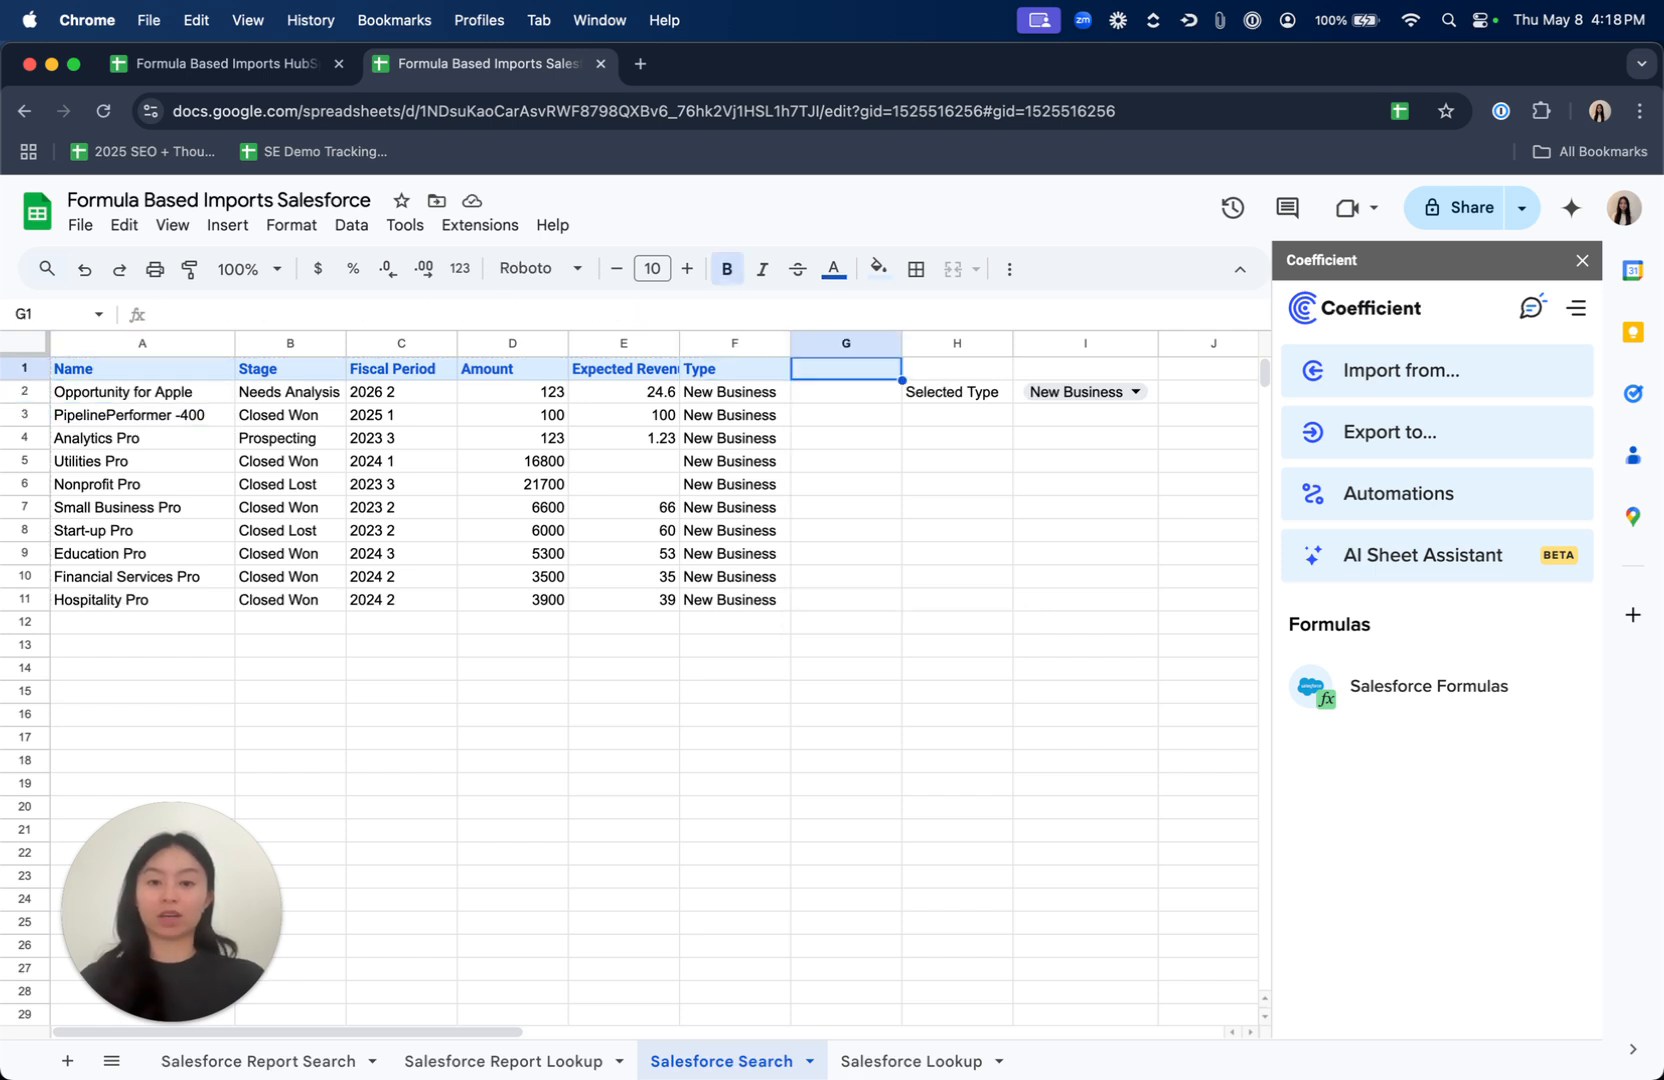
text(Close Date)
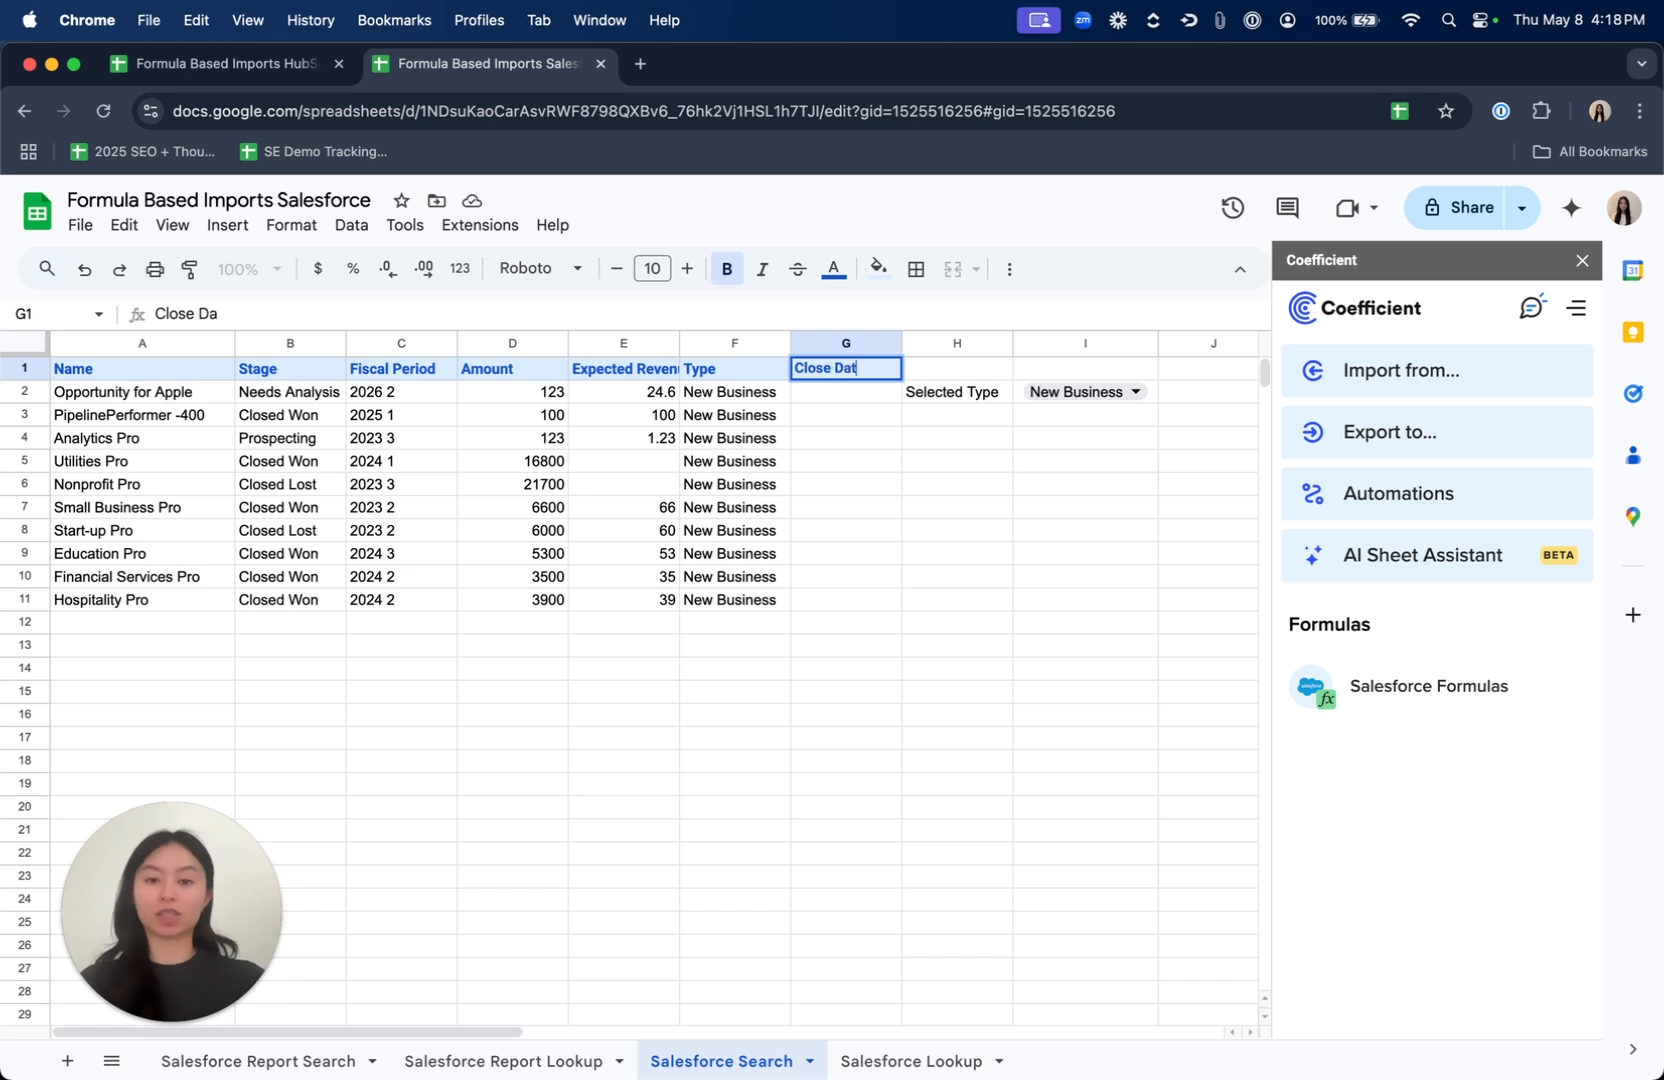
key(Return)
- Change the Selected Type in I2 to Existing Business to refilter the search
key(Right)
key(Right)
key(Right)
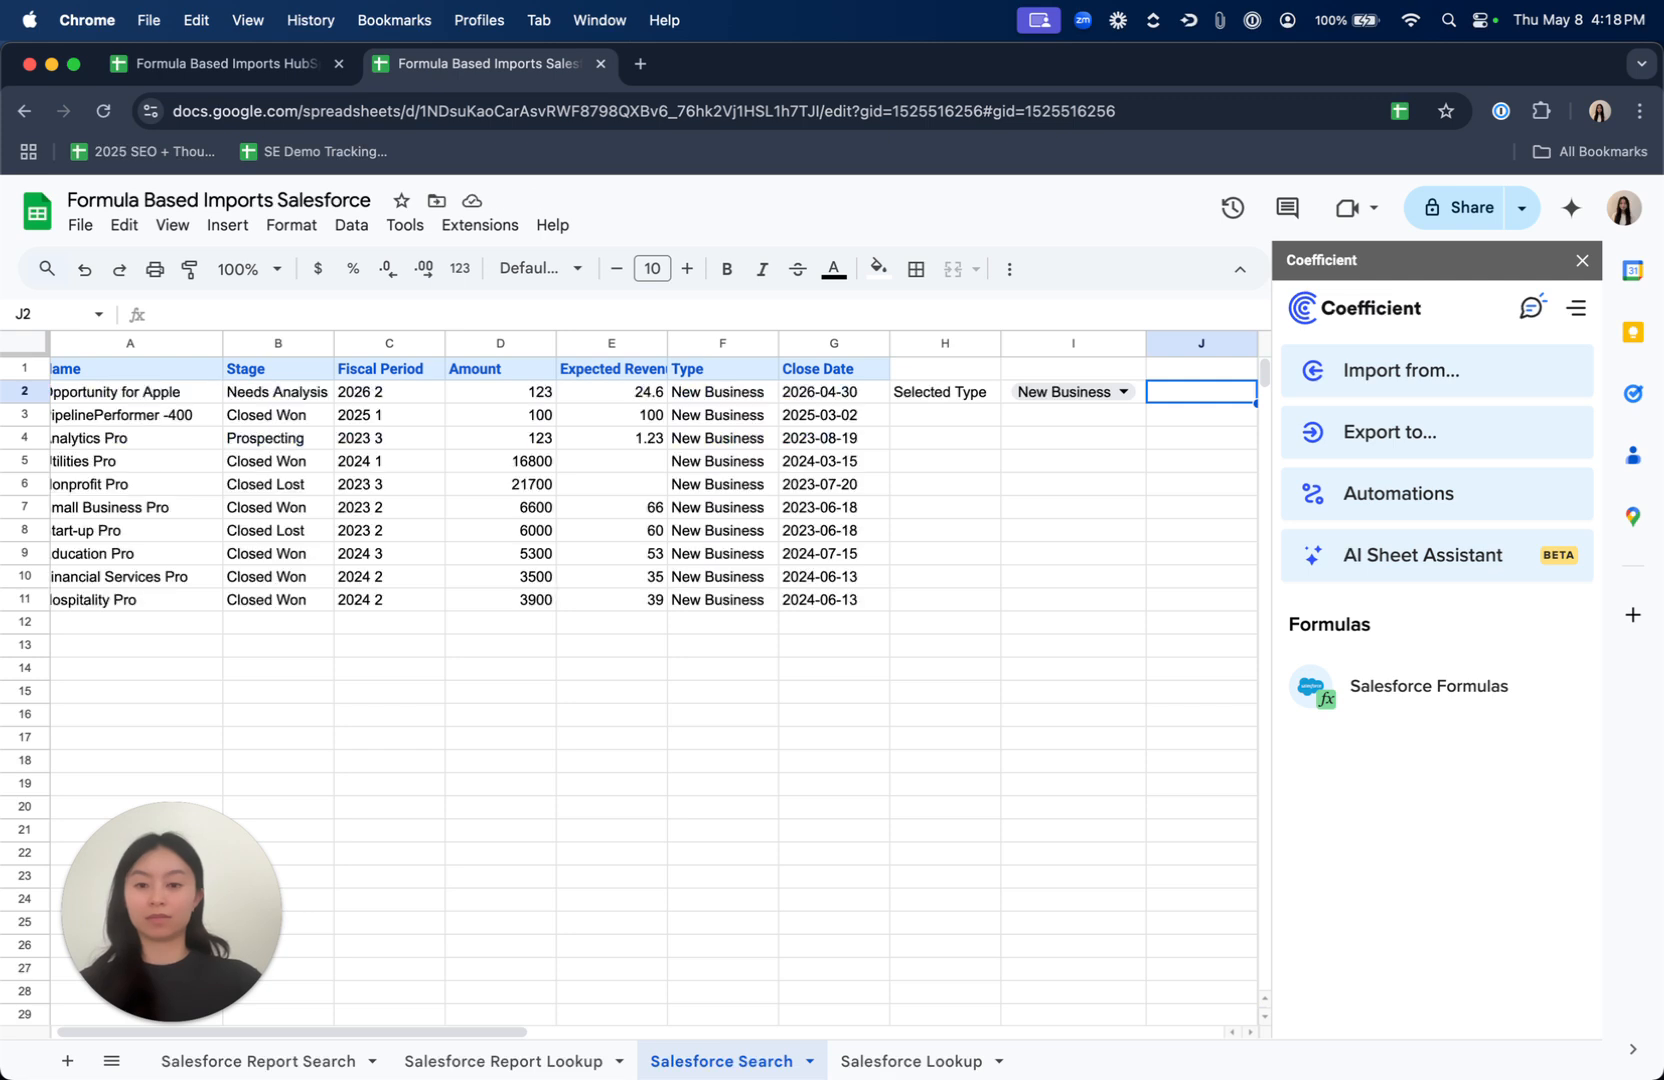
click(1058, 394)
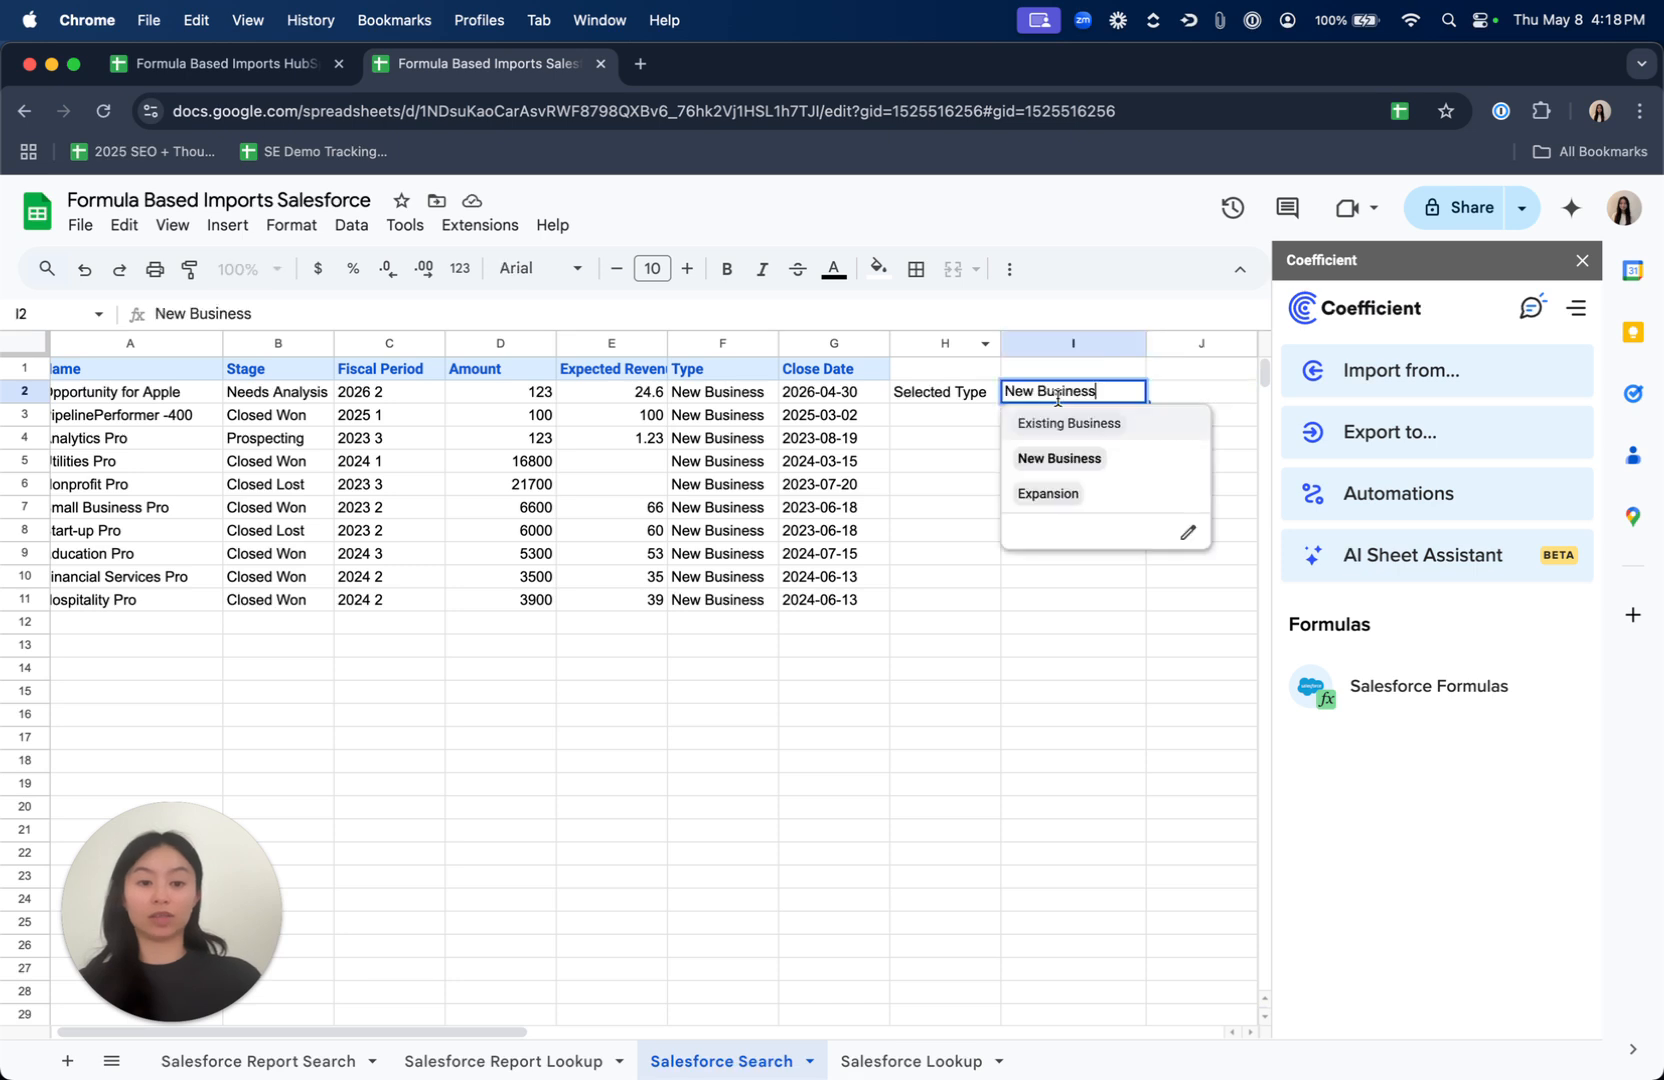
click(1104, 426)
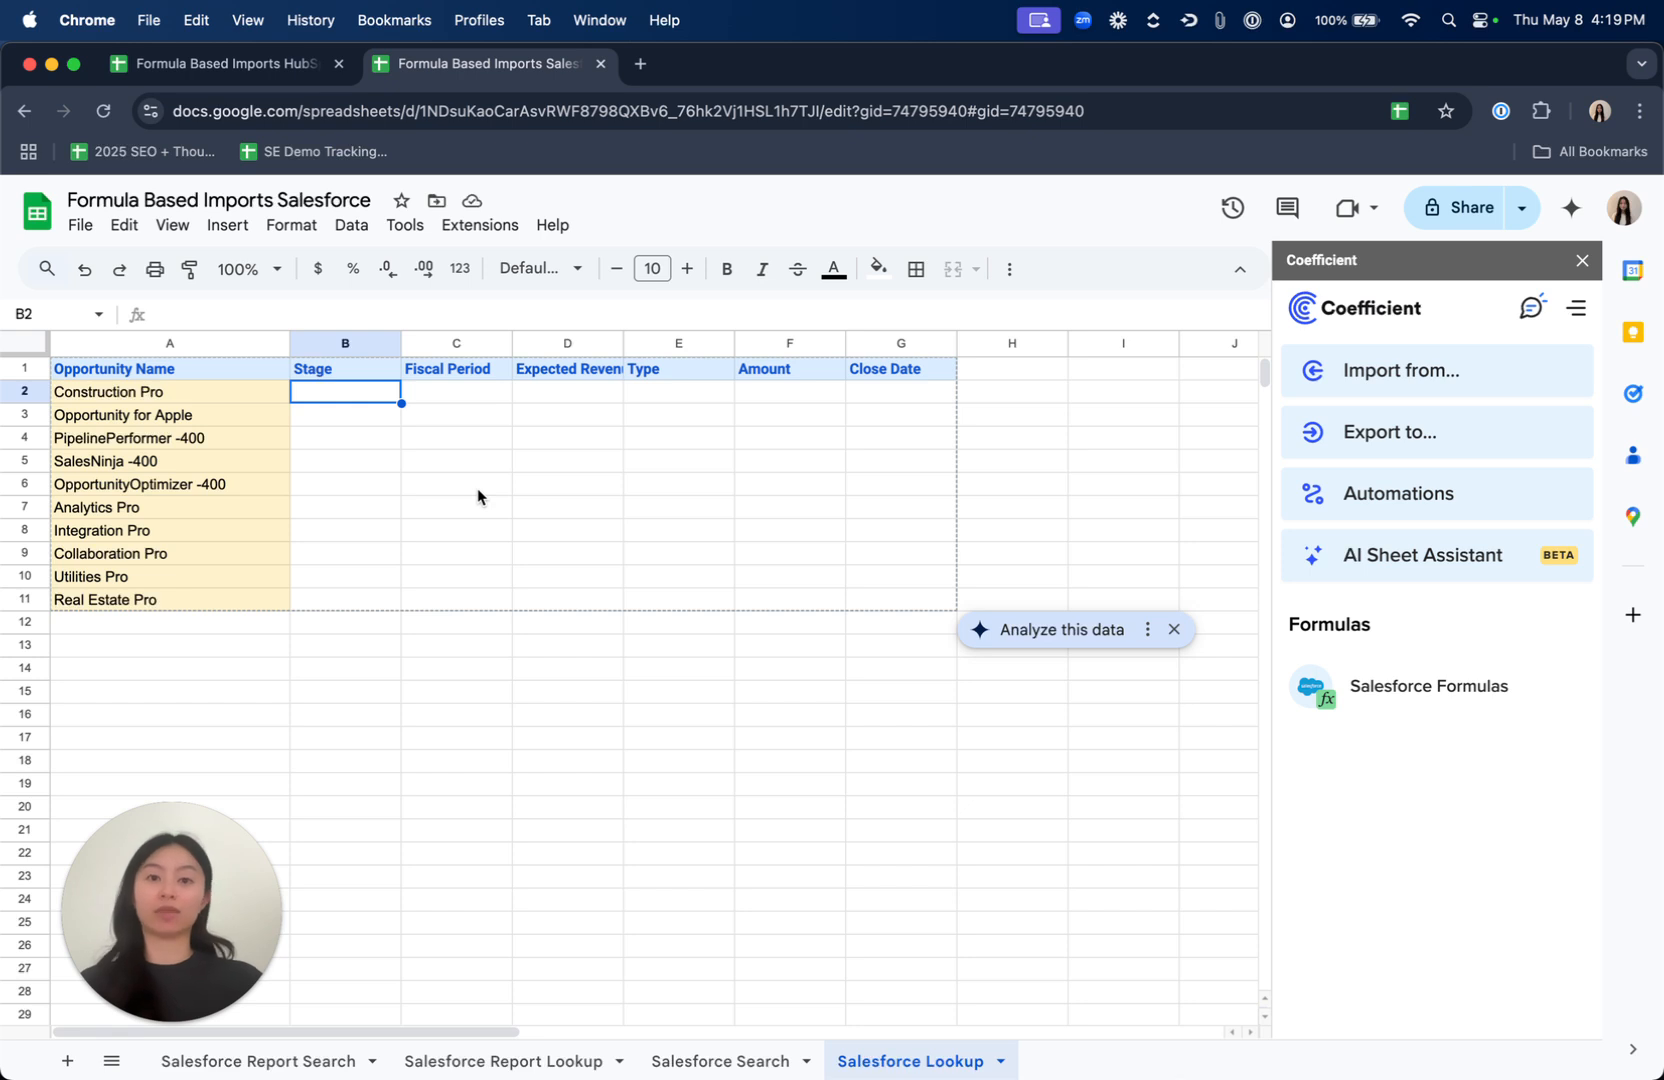
- On the Salesforce Lookup sheet, start a salesforce_lookup formula in B2 with object type "Opportunity" and lookup field "Name"
text(=sales)
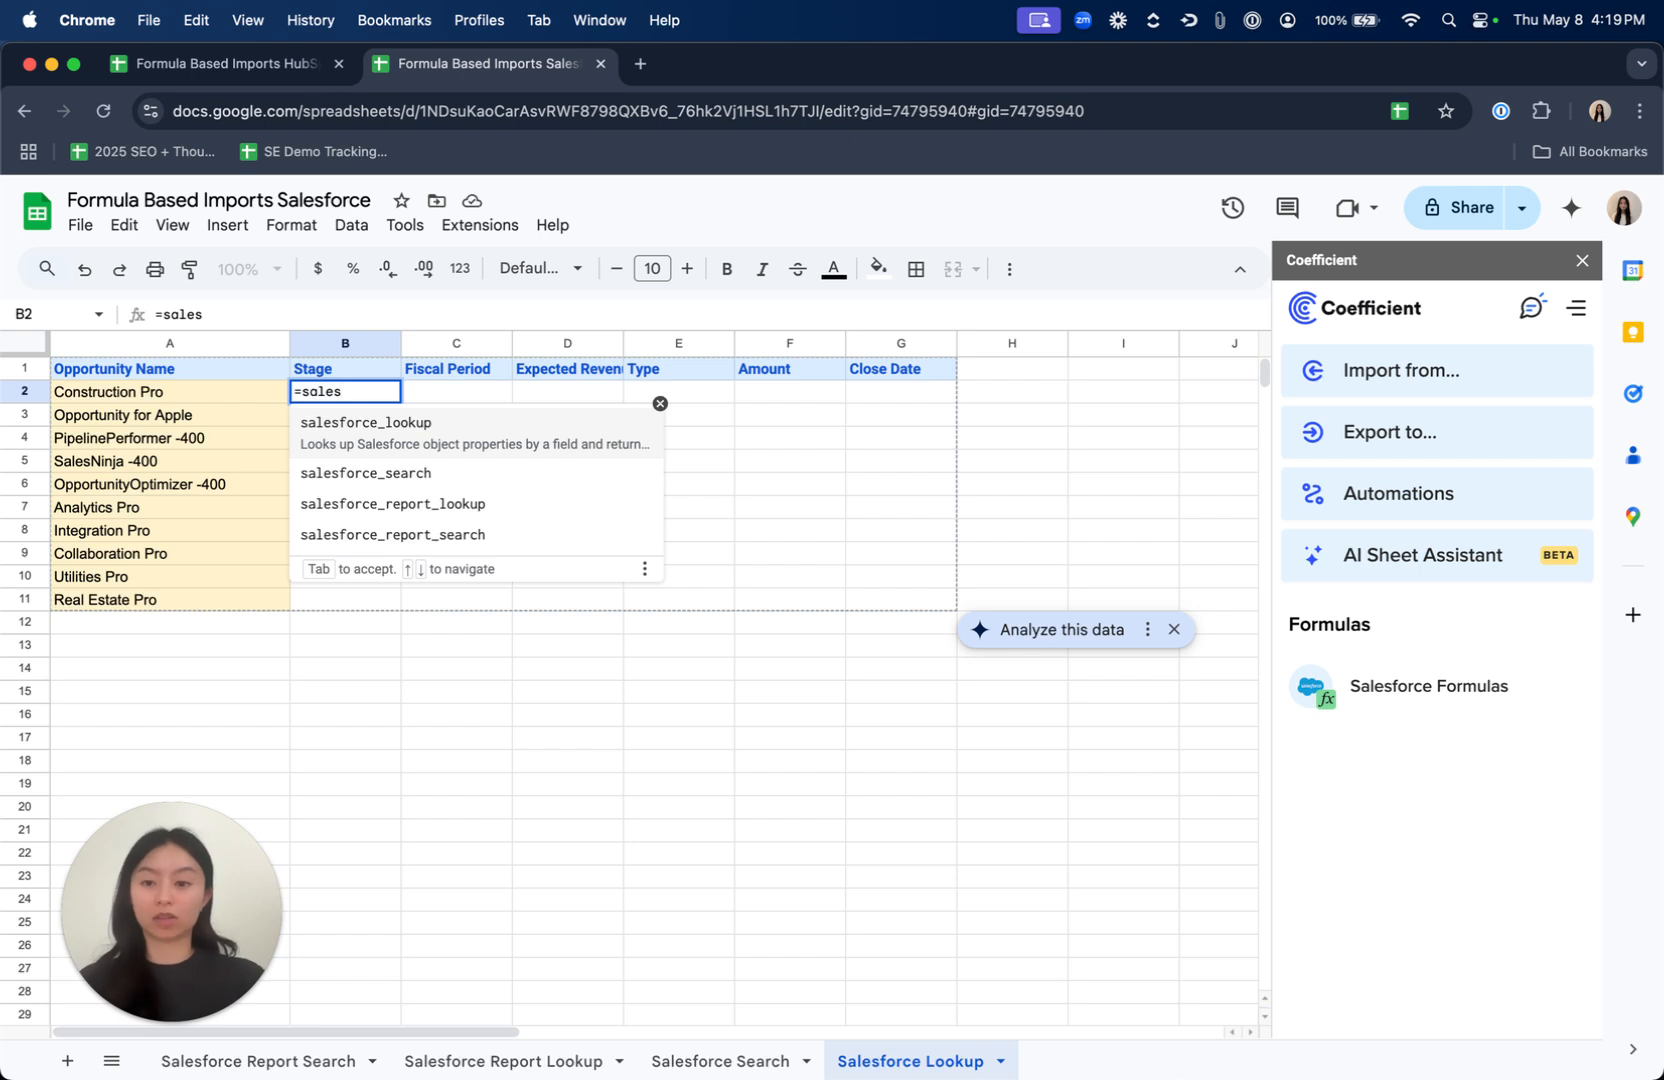
key(Tab)
text("Opportunit)
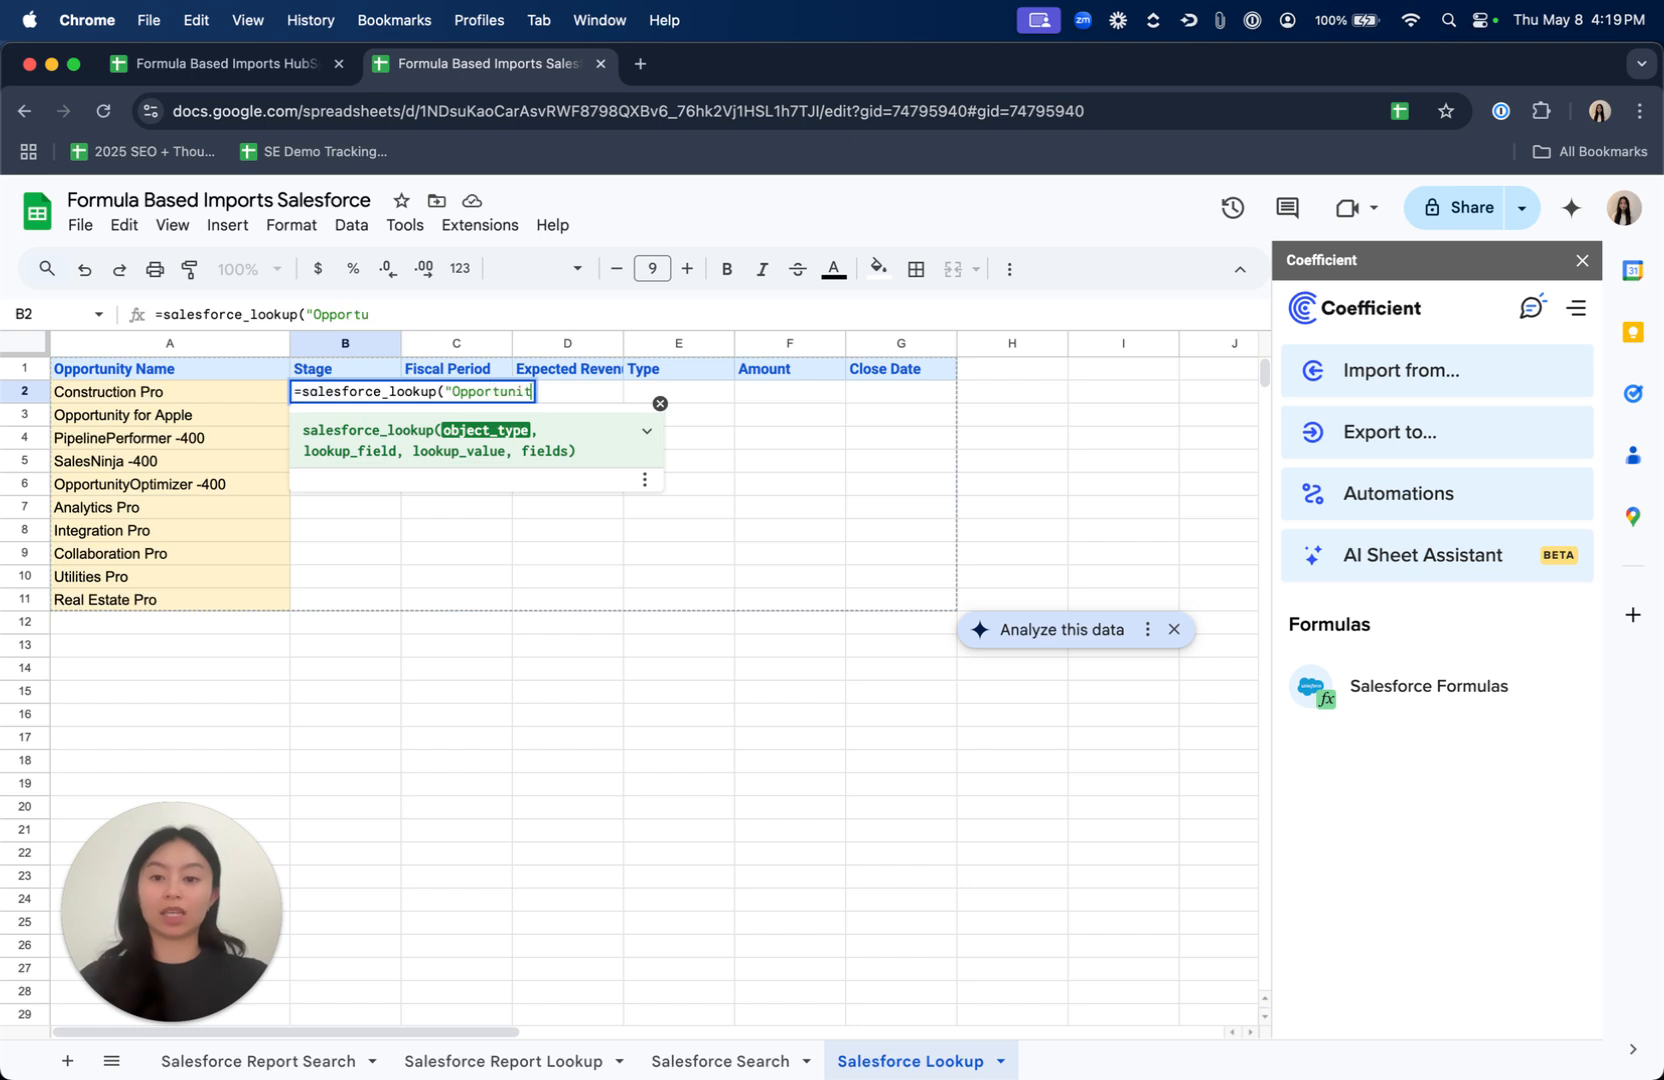
text(y",)
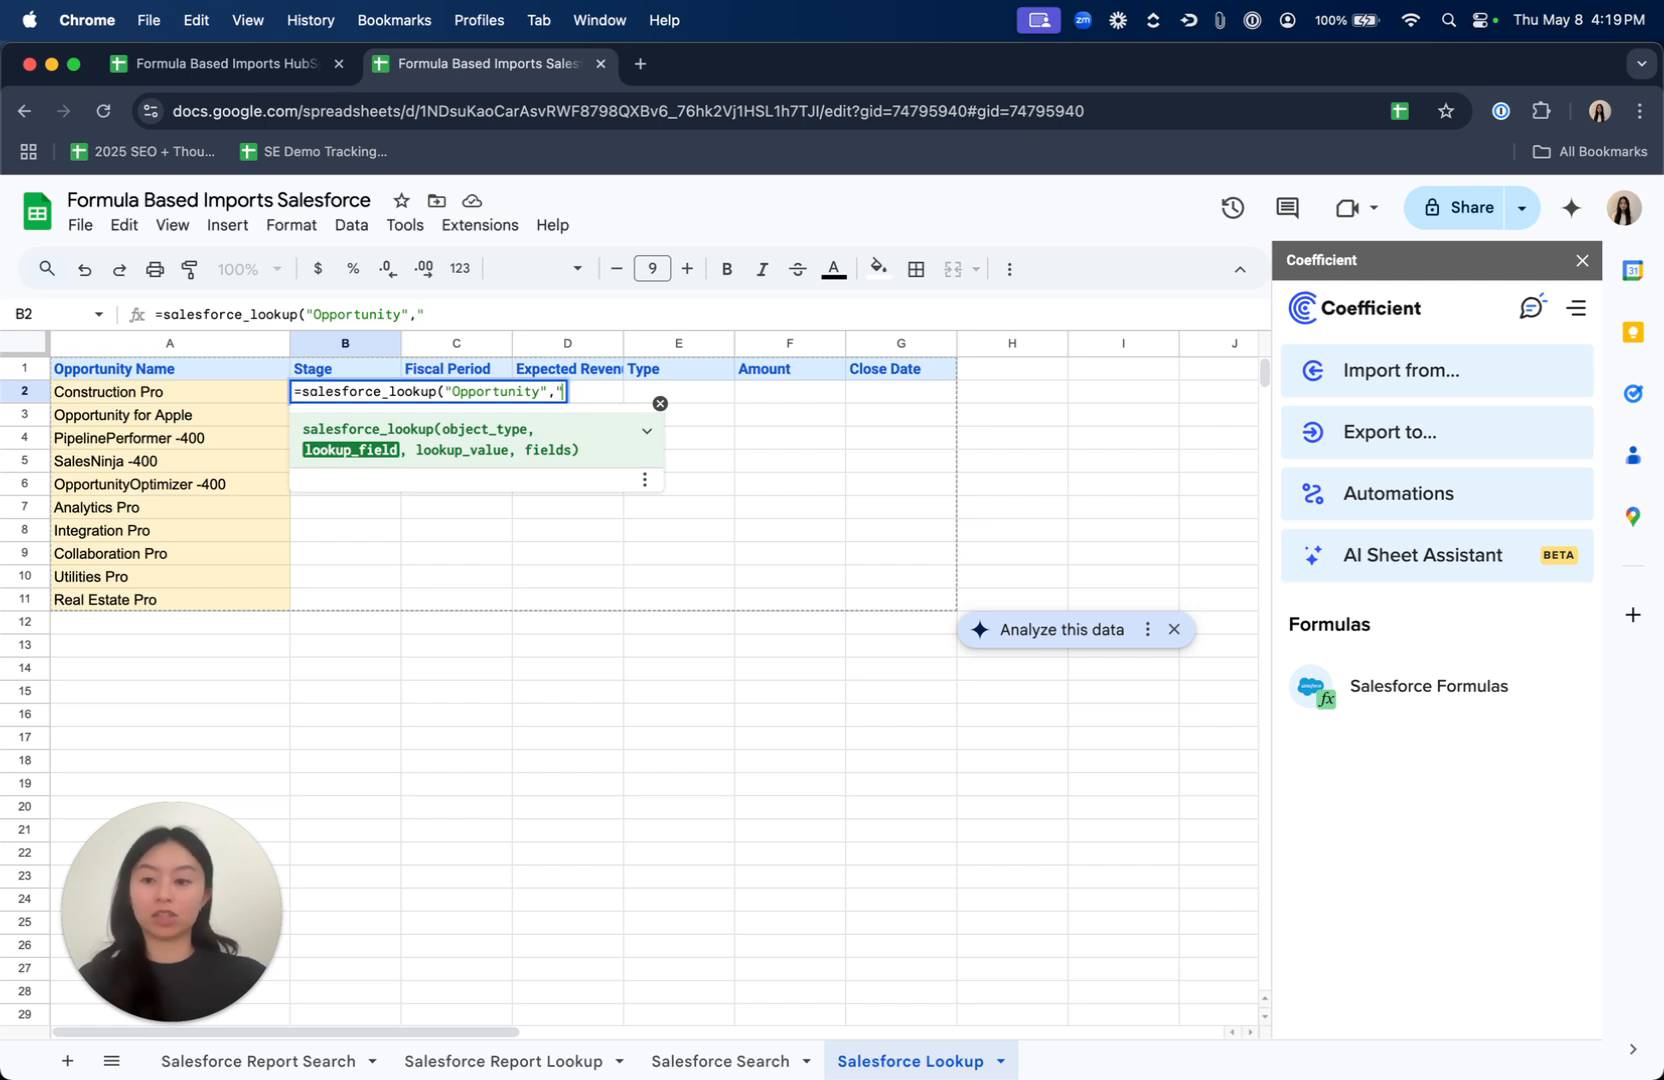
text("Name")
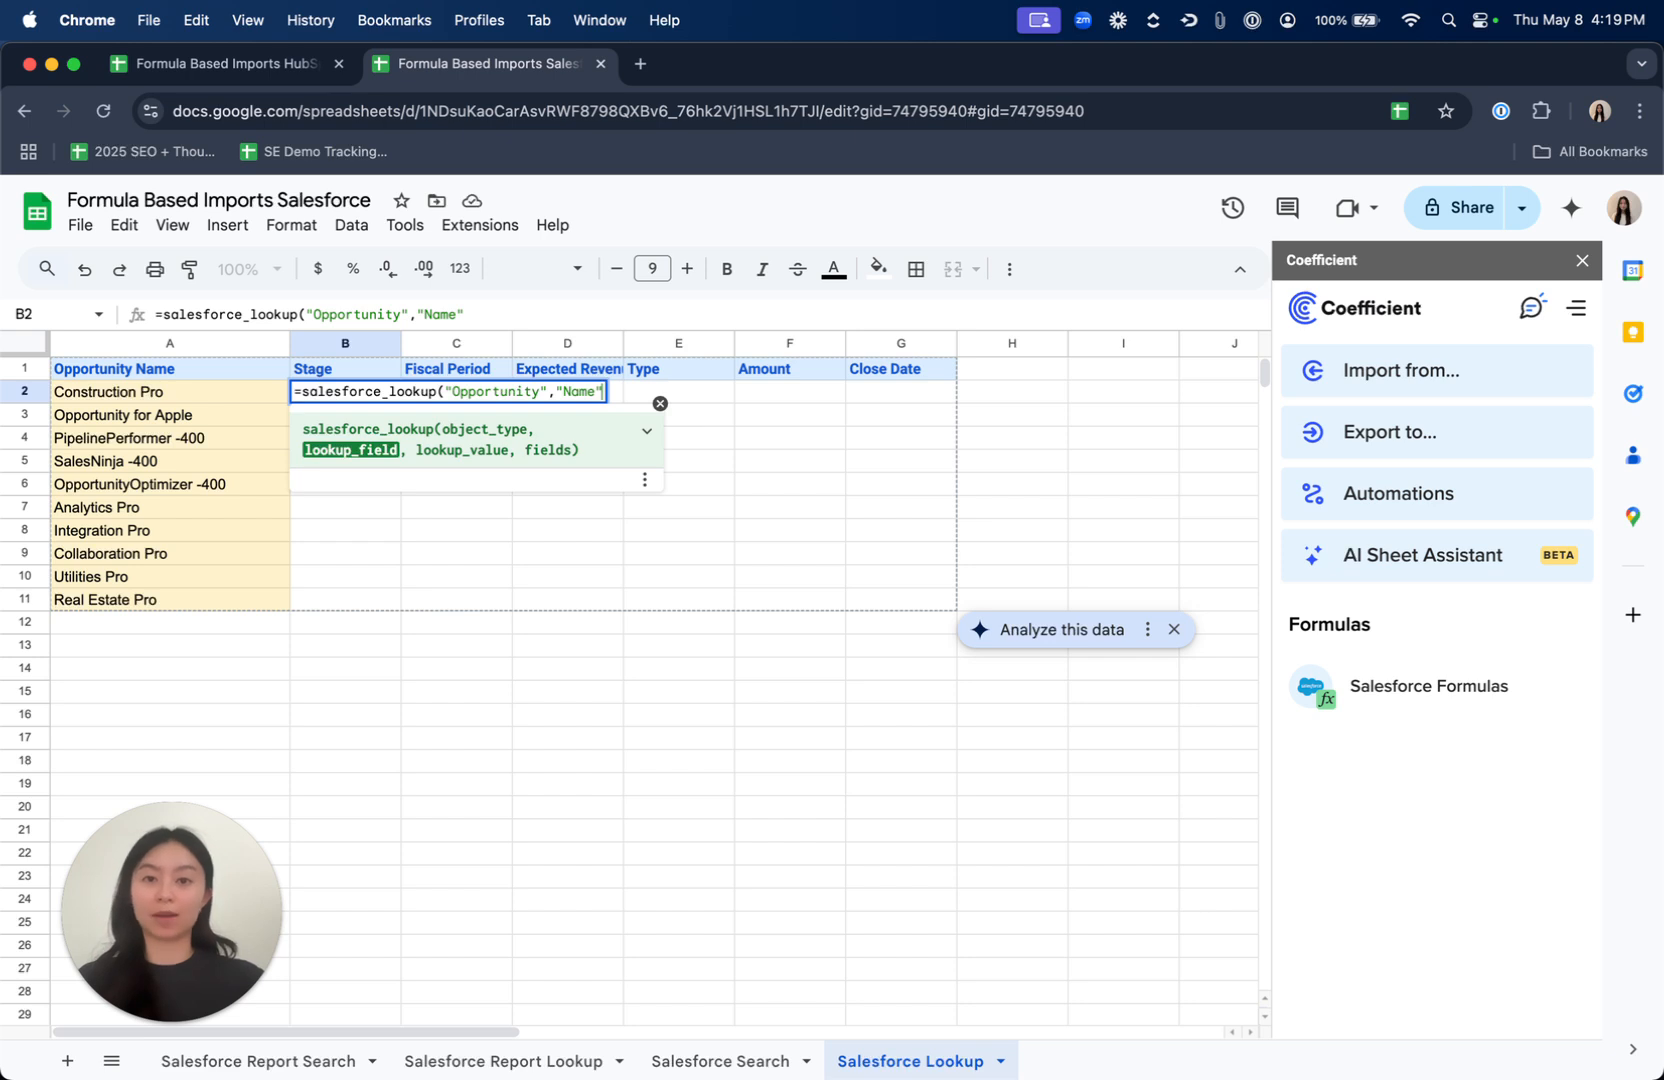
text(,)
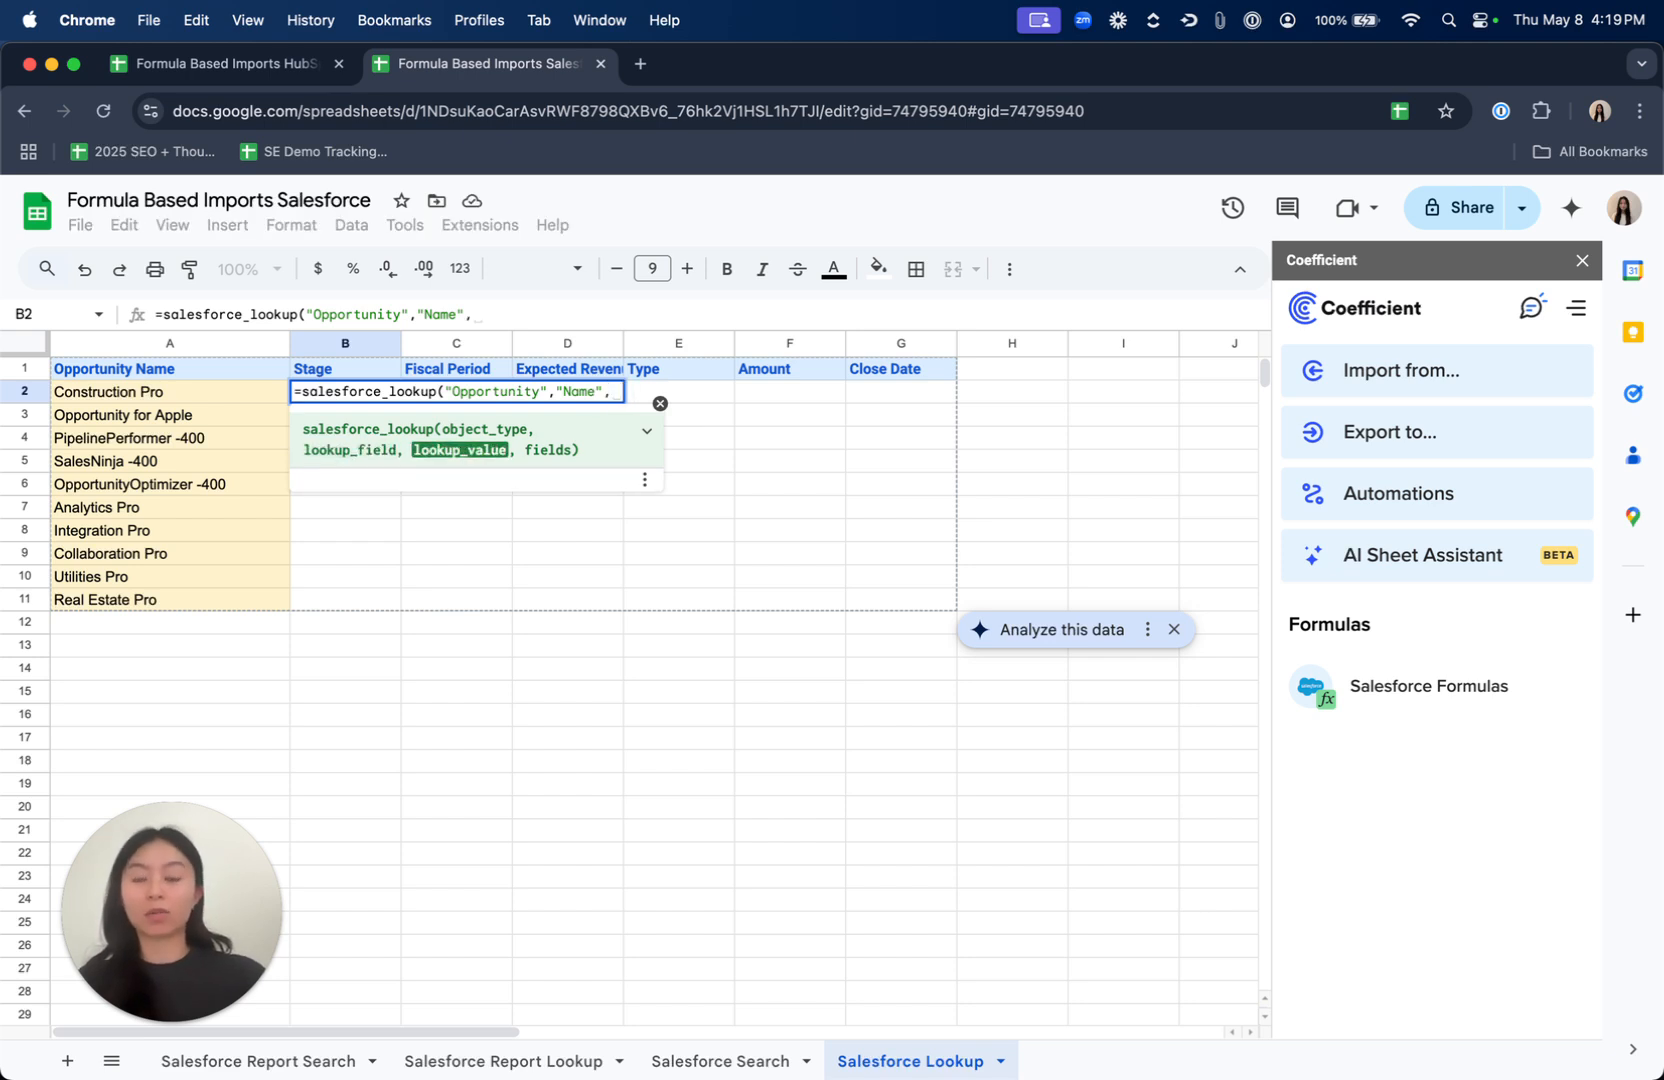
- Finish the B2 lookup formula with A2:A11 as lookup values and B1:G1 as returned fields
drag(122, 395, 137, 600)
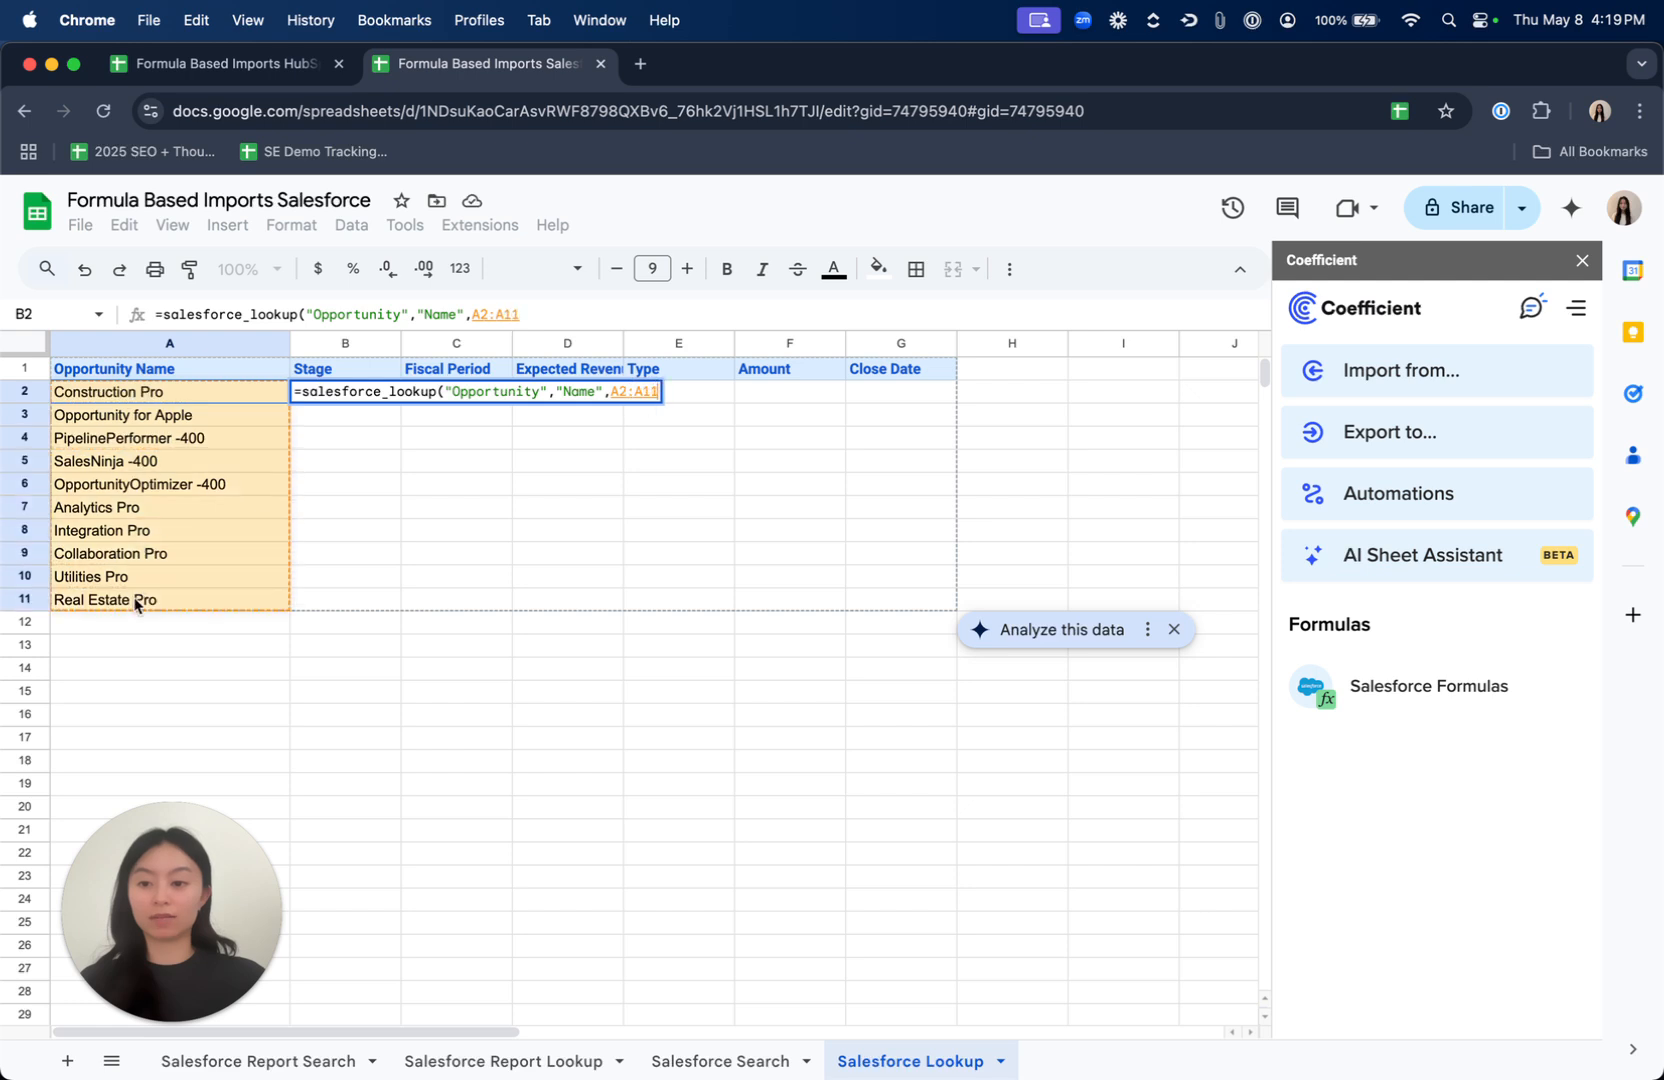
text(,)
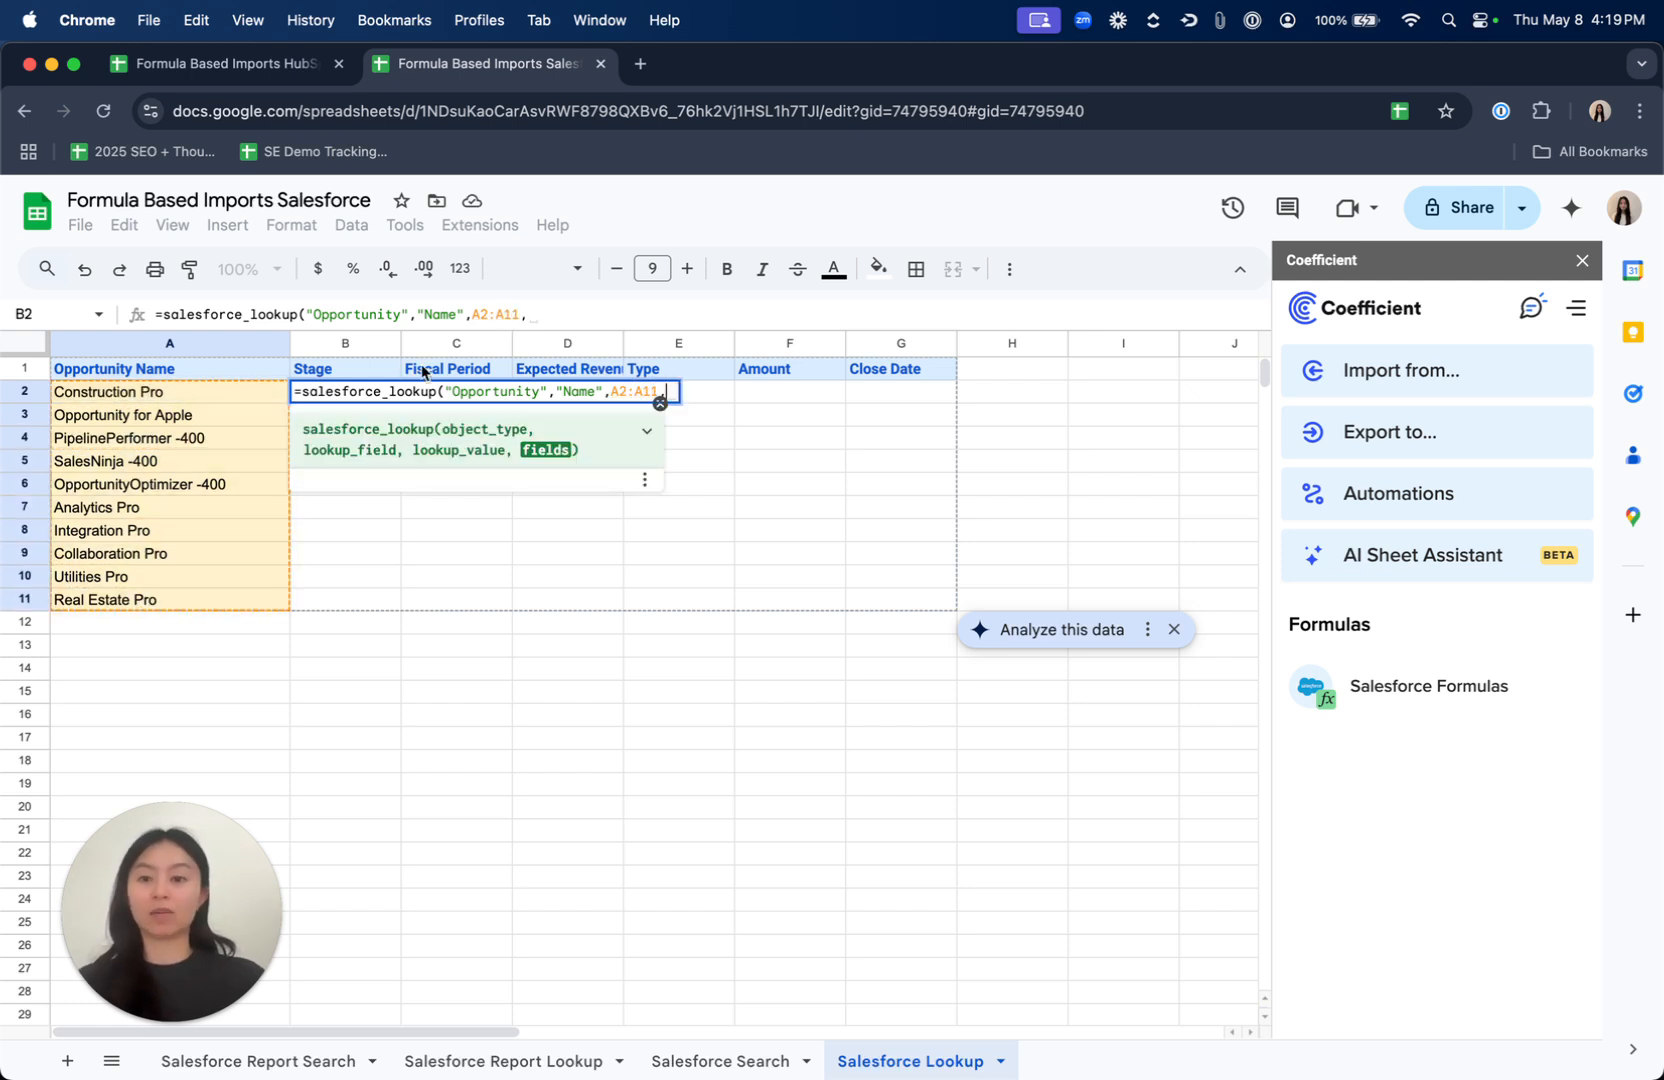
drag(378, 370, 920, 366)
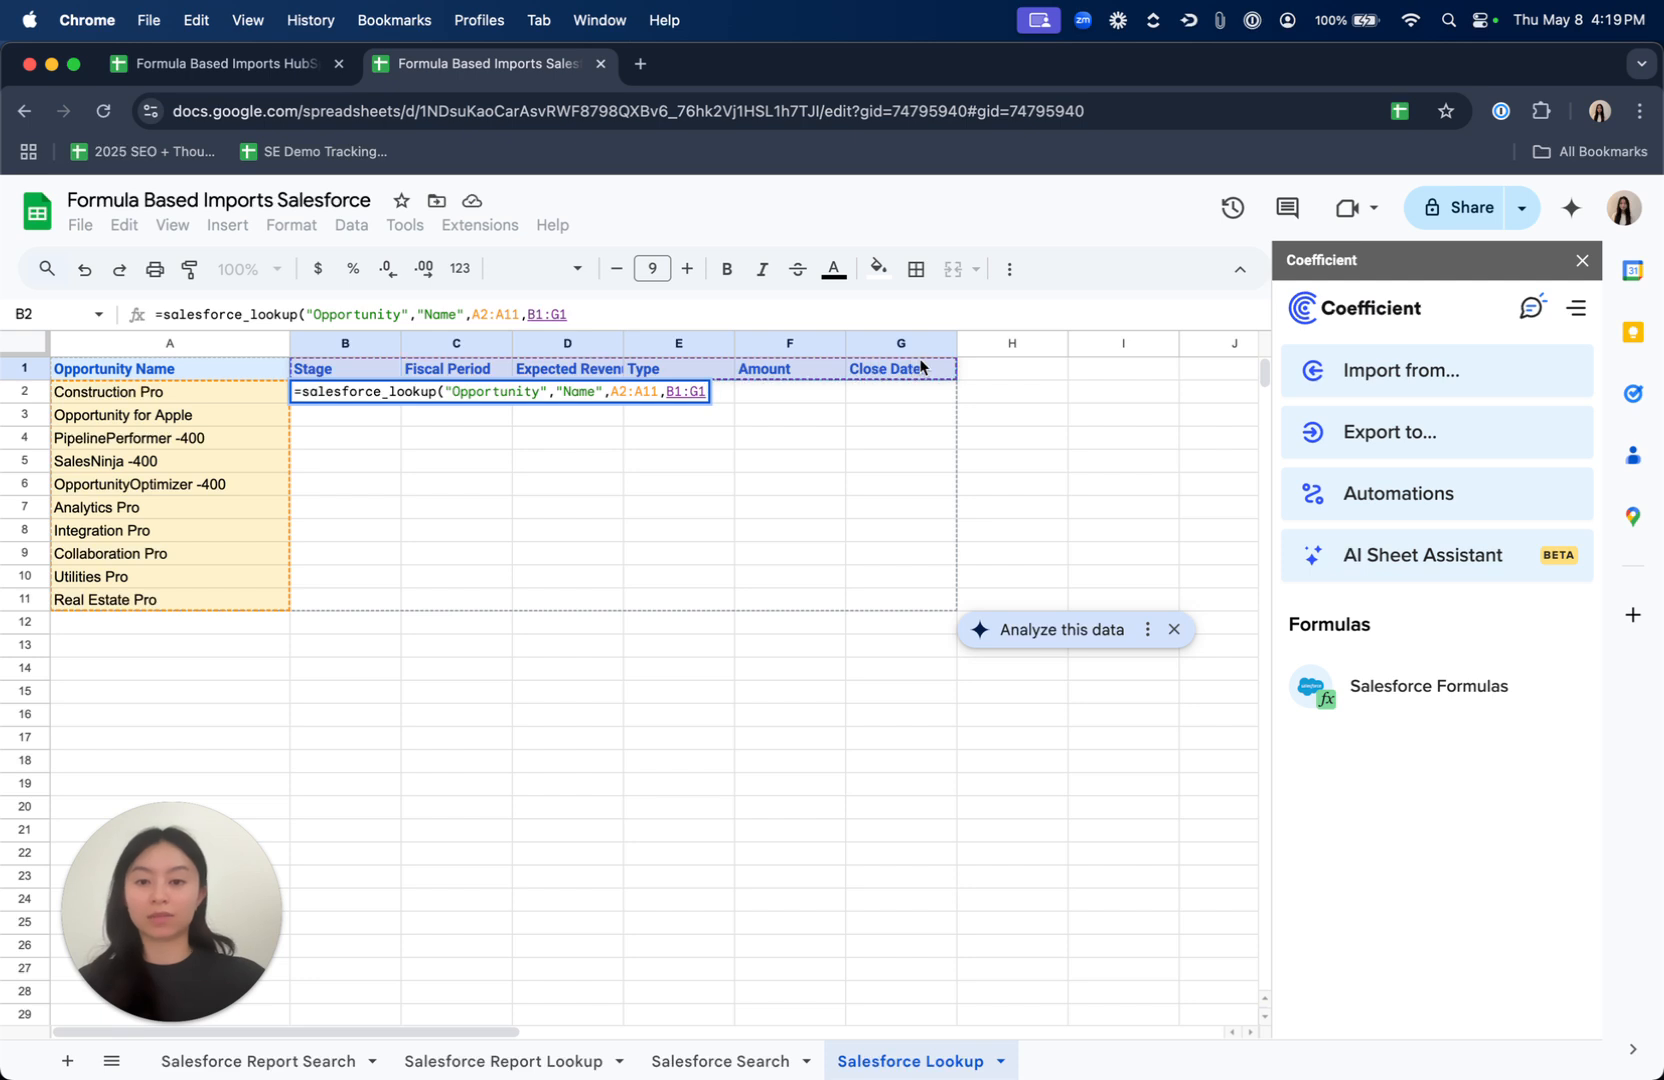
key(Return)
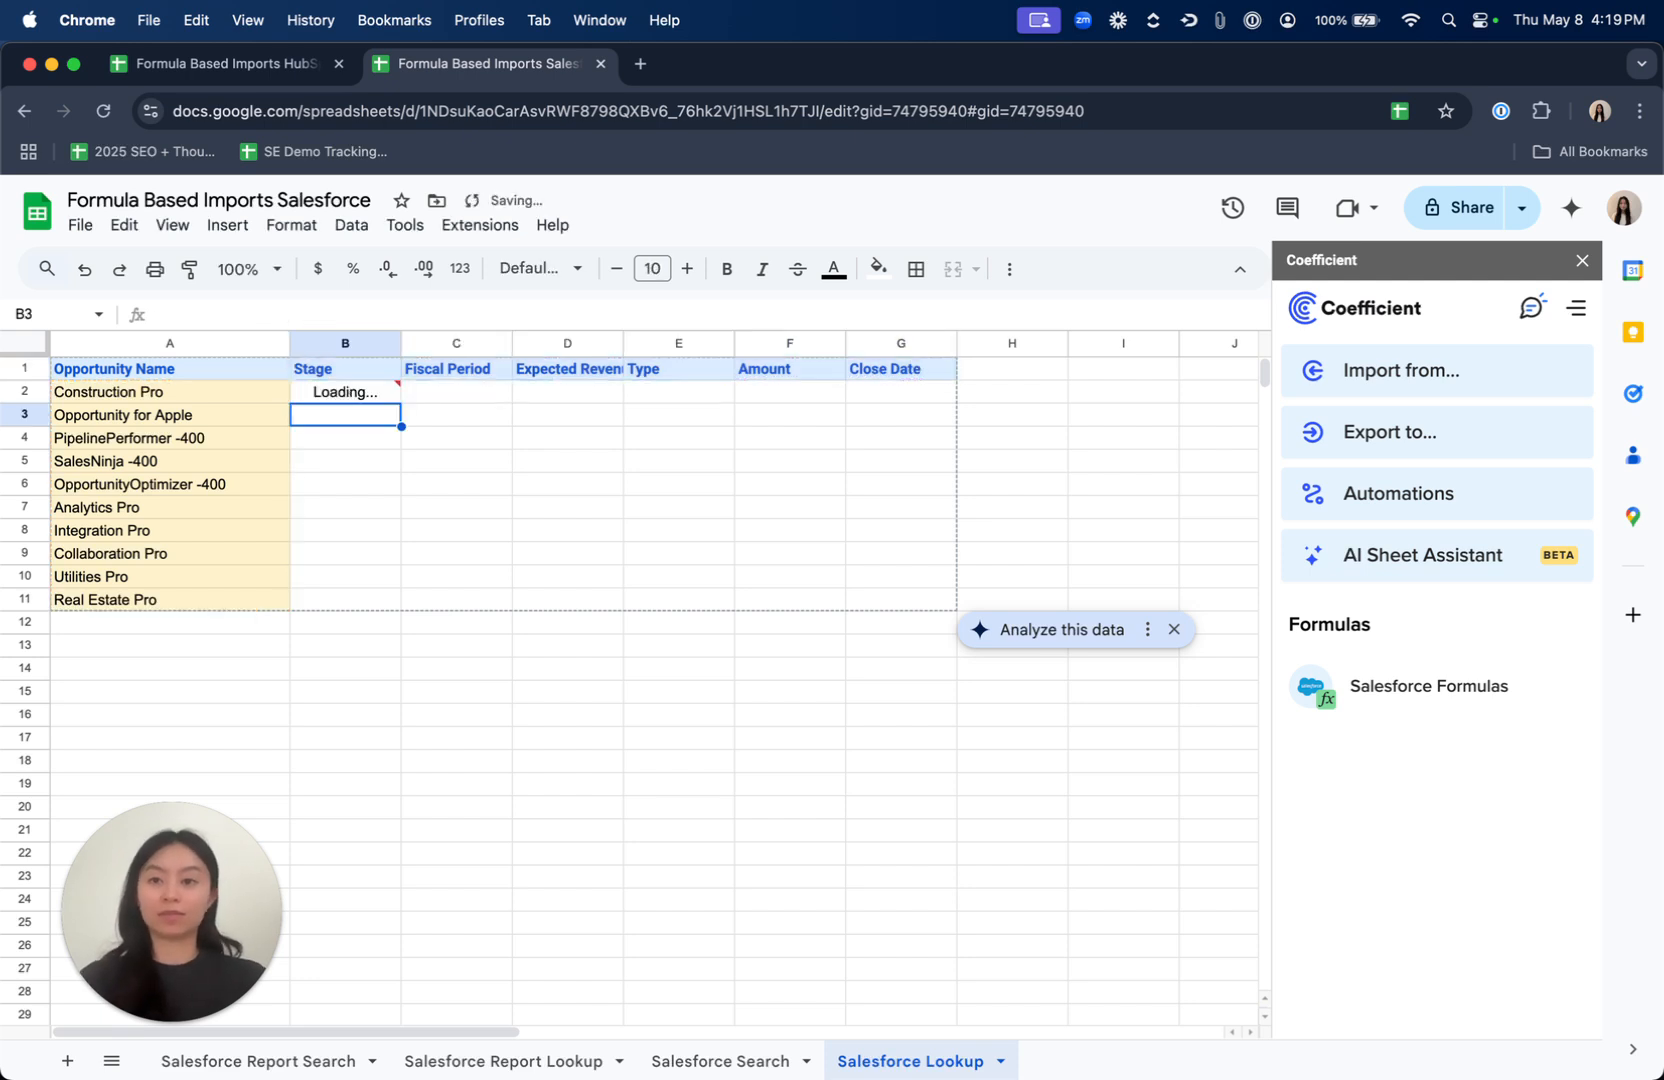